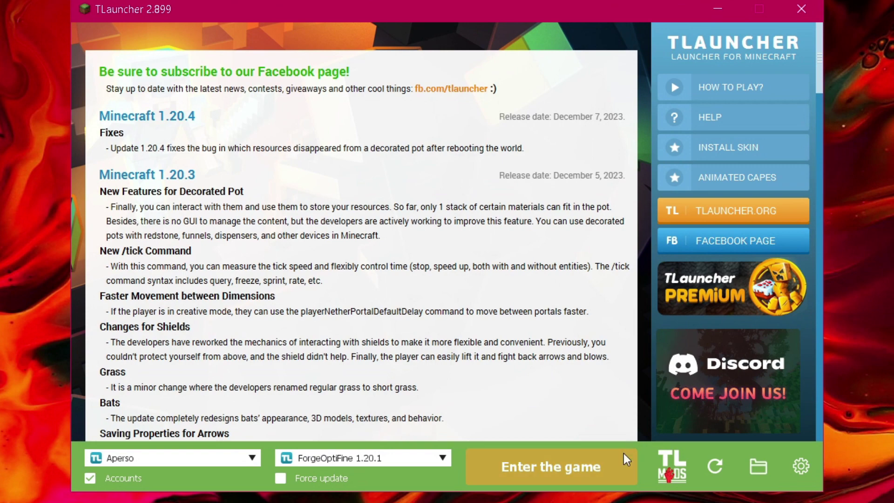
Open the TL Mods catalogue of top mod-packs such as Cave Horror Project and One Block MC
left_click(669, 472)
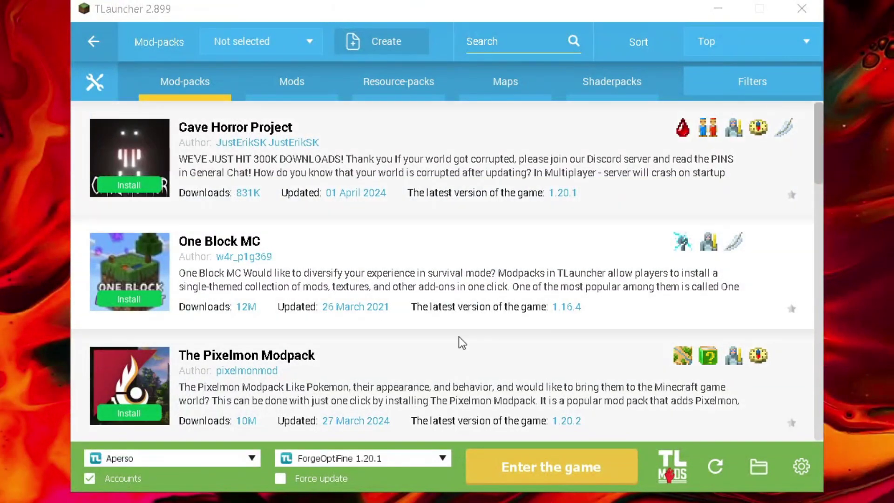
left_click(657, 470)
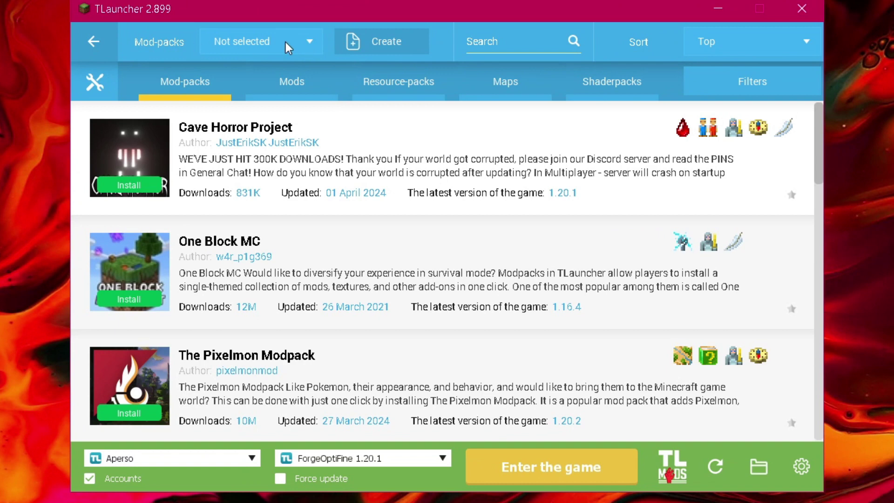
left_click(315, 44)
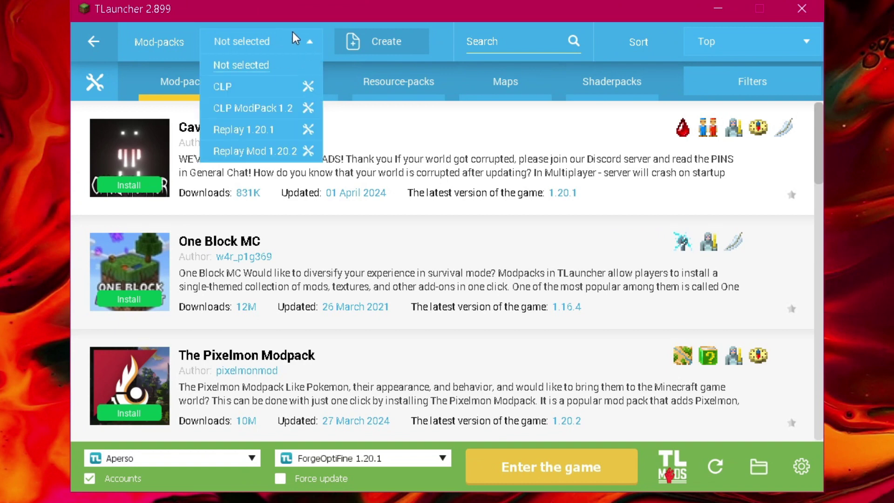
left_click(362, 42)
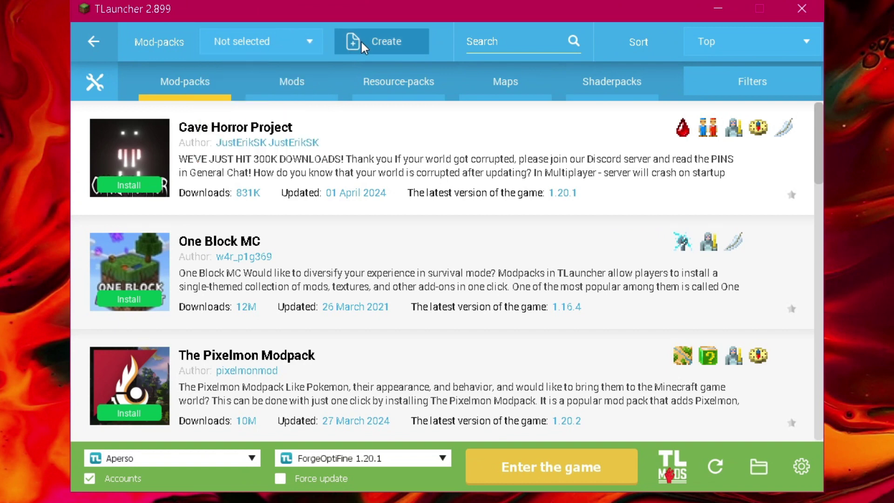
Set up a new mod-pack for 1.20.2 with Fabric loader 0.15.9, named 'tutorial'
left_click(373, 48)
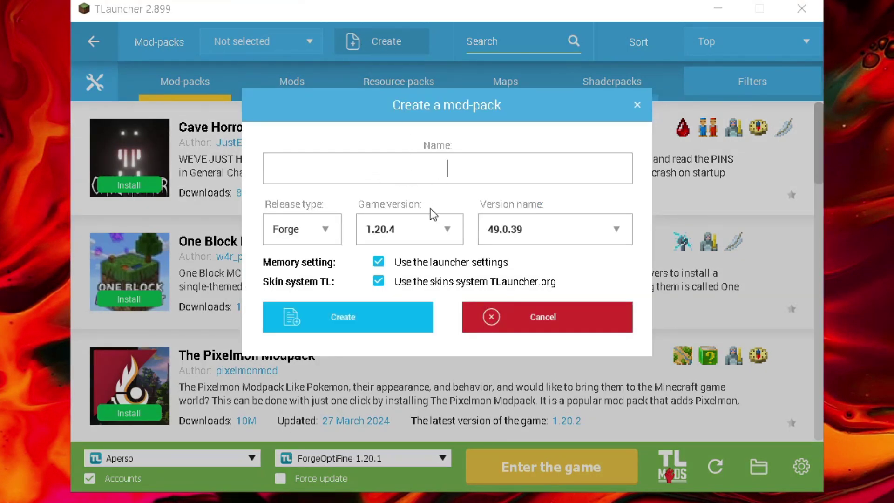
left_click(406, 237)
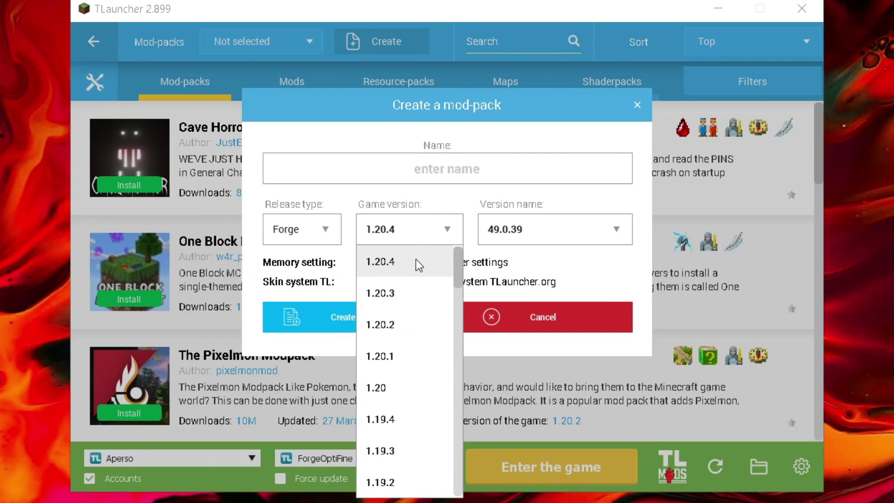
left_click(413, 325)
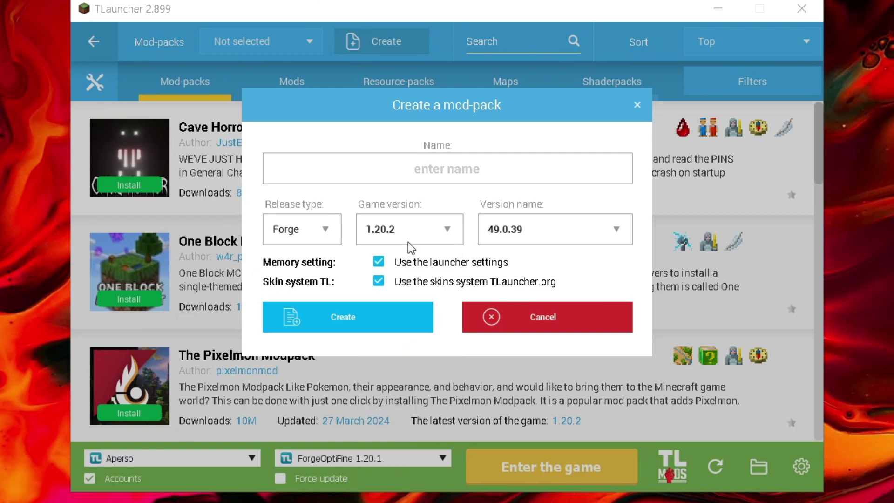
left_click(546, 230)
left_click(305, 220)
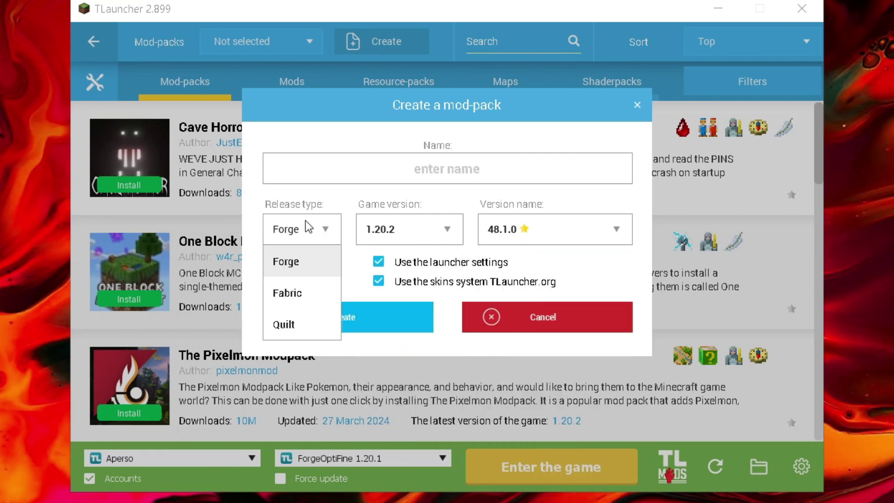
left_click(297, 305)
left_click(594, 227)
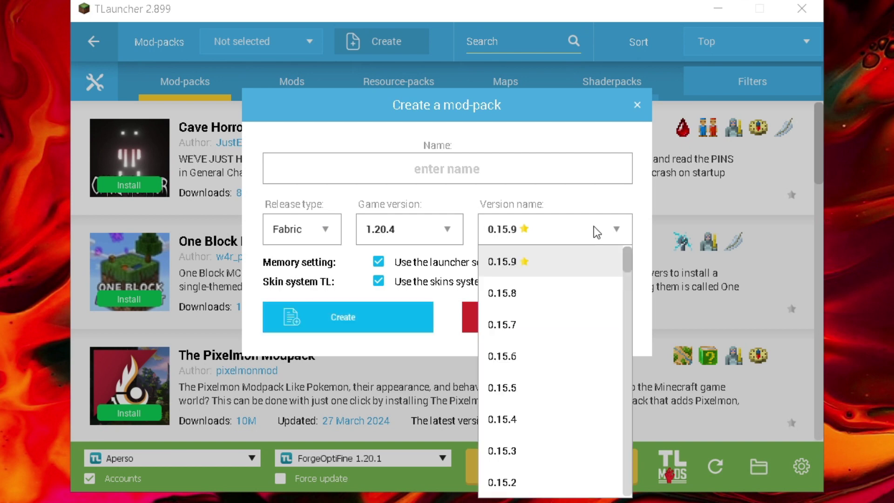
left_click(594, 228)
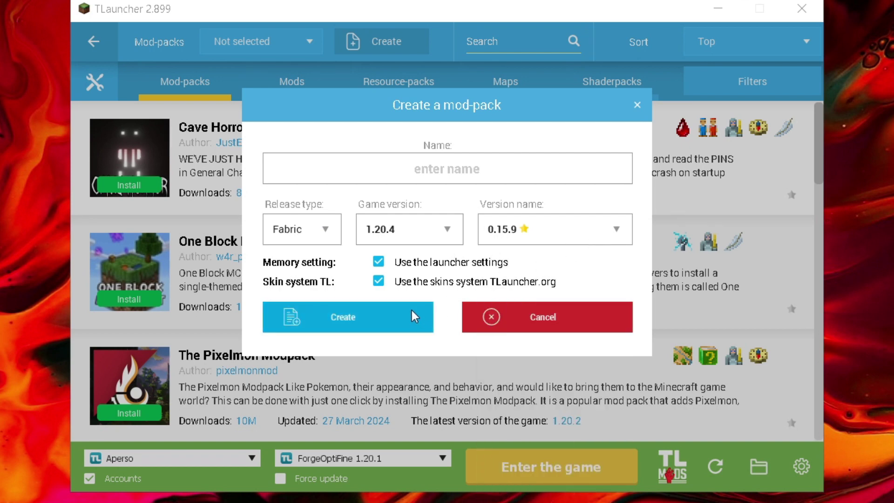
left_click(413, 174)
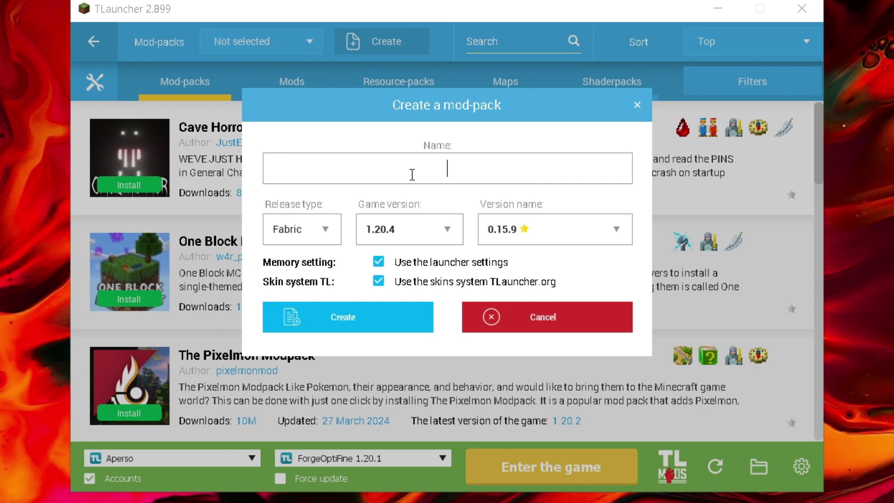
type("tutorial")
Create the tutorial mod-pack and keep it selected as the game version
left_click(392, 320)
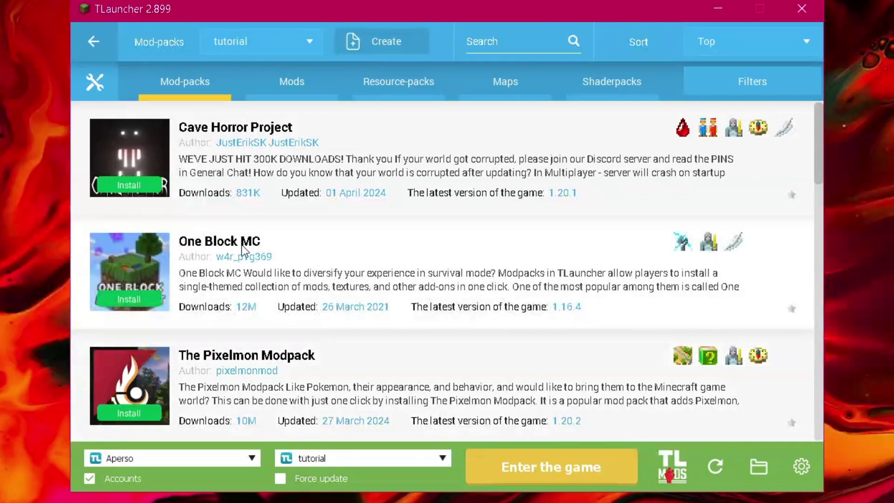
left_click(422, 456)
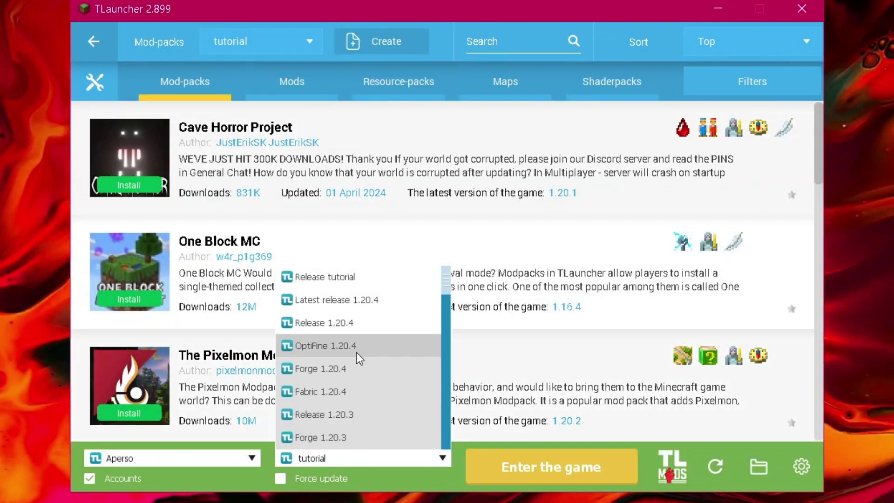
left_click(429, 458)
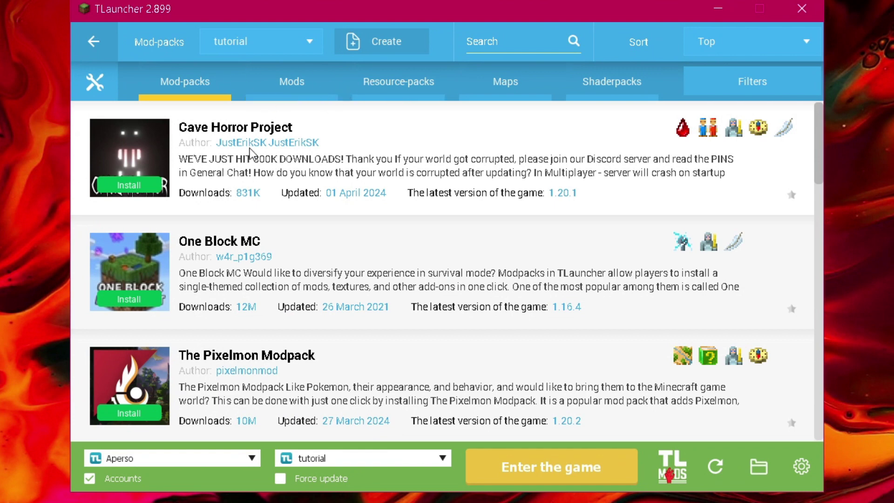
Install JourneyMap, Just Enough Items, FPS Reducer, Carry On and Dynamic Lights into tutorial
left_click(297, 87)
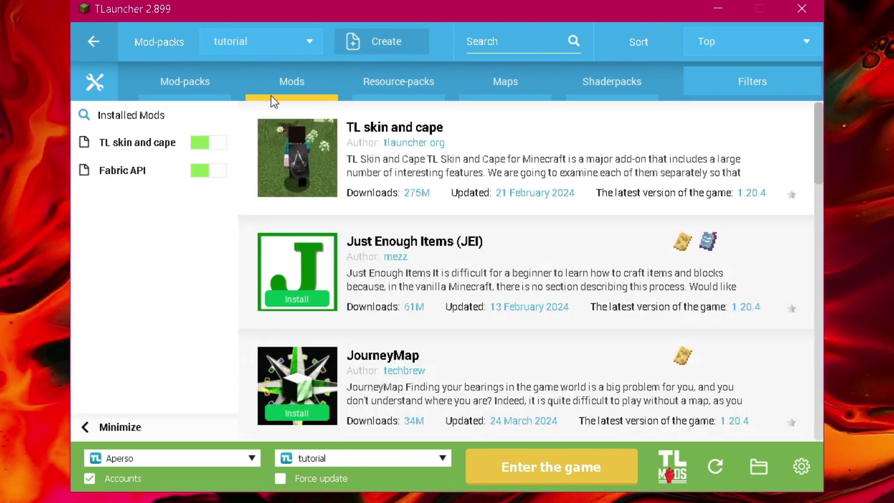
scroll(444, 278, "down", 3)
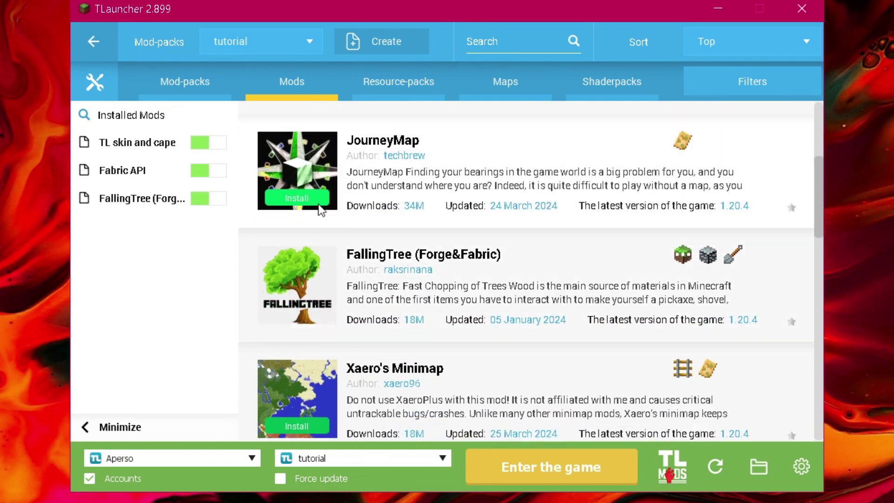
left_click(298, 198)
scroll(454, 245, "up", 2)
left_click(321, 184)
scroll(371, 215, "down", 7)
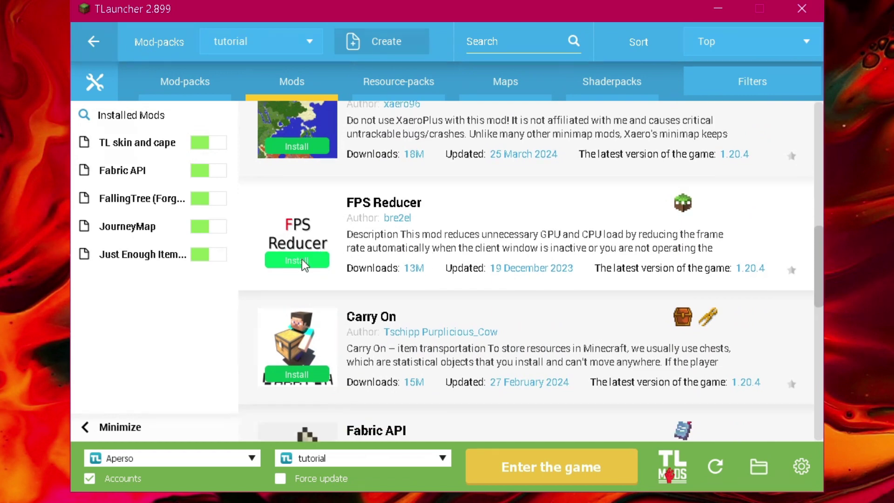
left_click(301, 259)
scroll(302, 259, "down", 2)
left_click(307, 244)
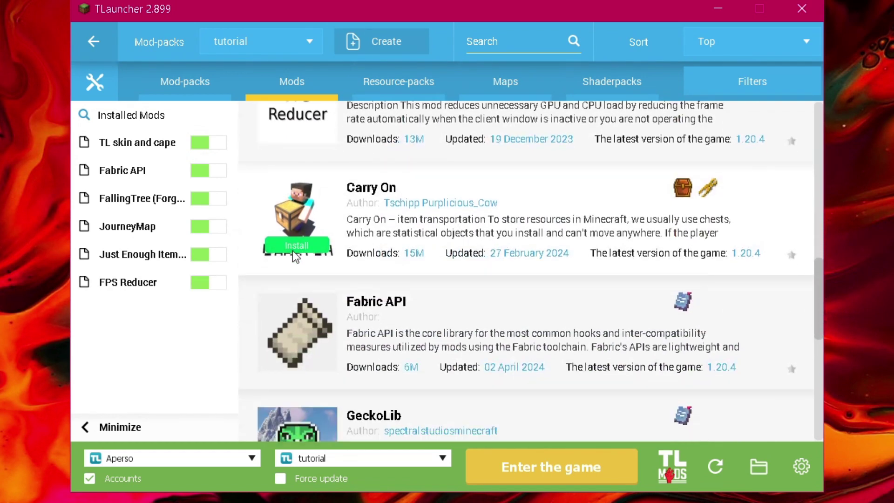
scroll(420, 298, "down", 4)
scroll(316, 256, "down", 6)
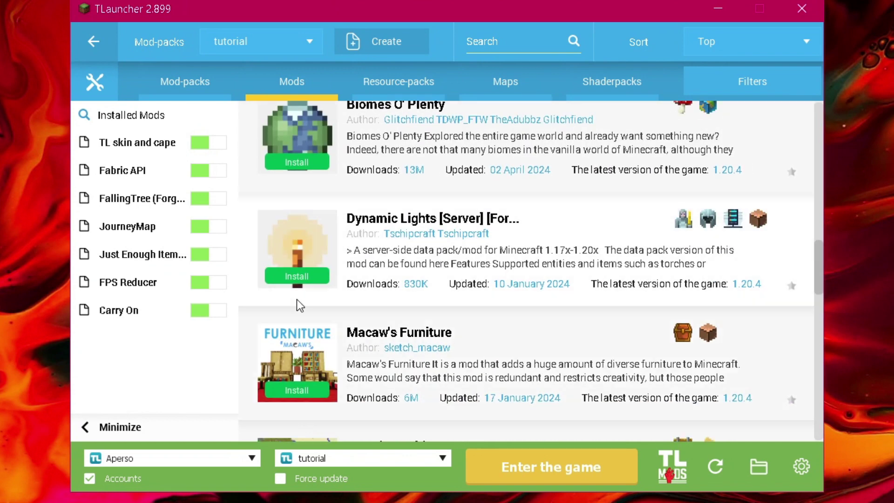
left_click(300, 274)
Install Mouse Tweaks too, then launch the game with the tutorial pack
scroll(464, 270, "down", 2)
scroll(457, 247, "down", 7)
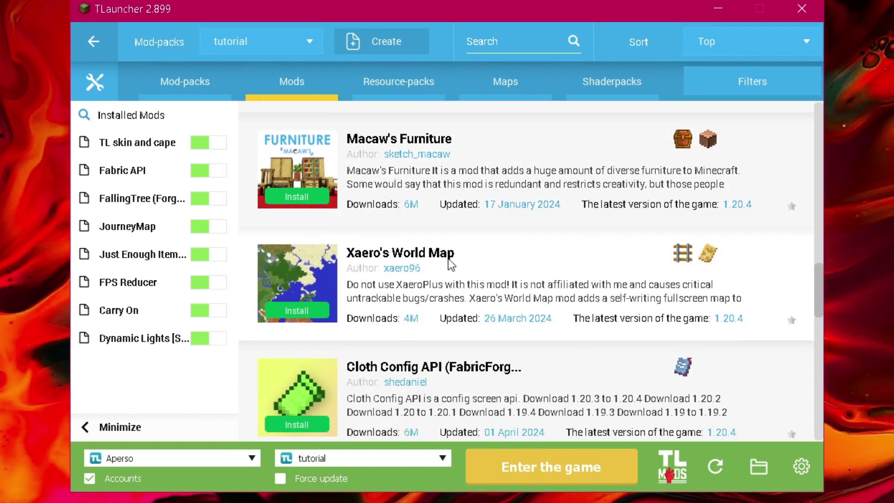
scroll(440, 253, "down", 2)
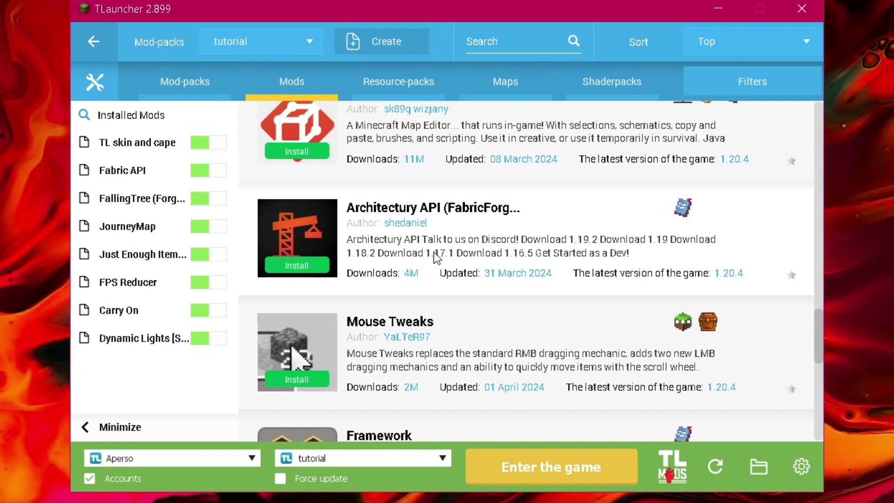
left_click(303, 328)
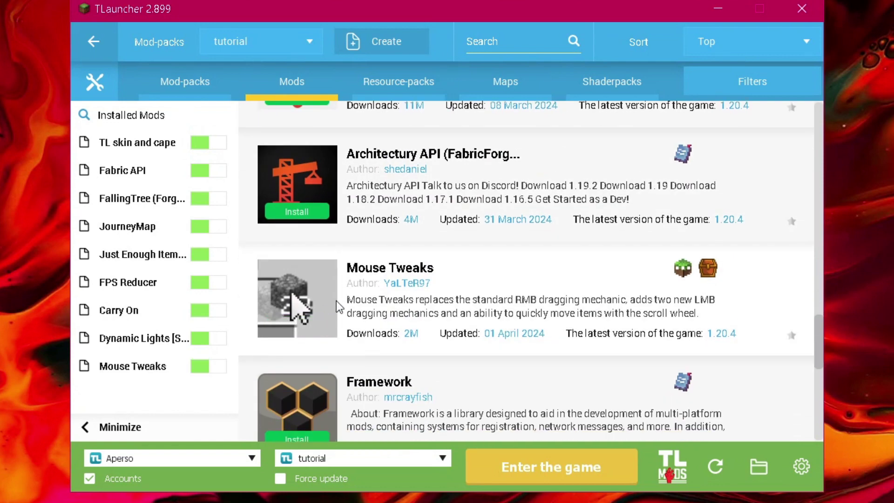
scroll(455, 277, "down", 3)
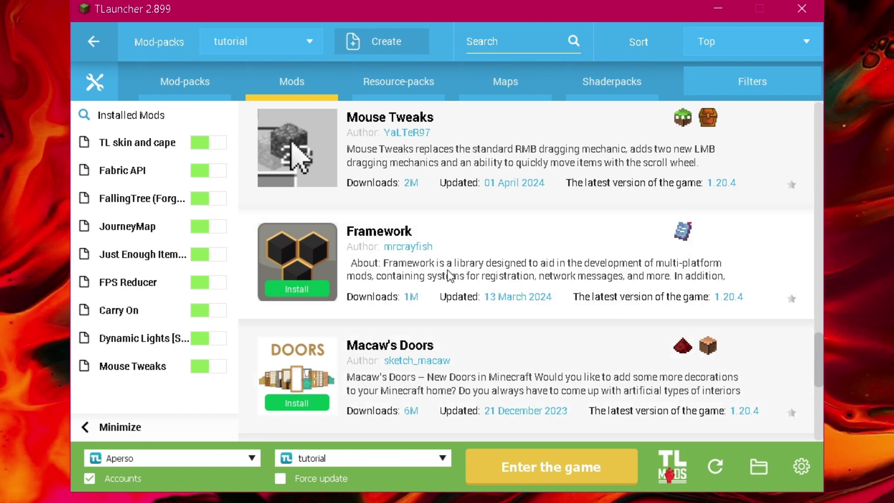
scroll(444, 275, "down", 1)
left_click(586, 467)
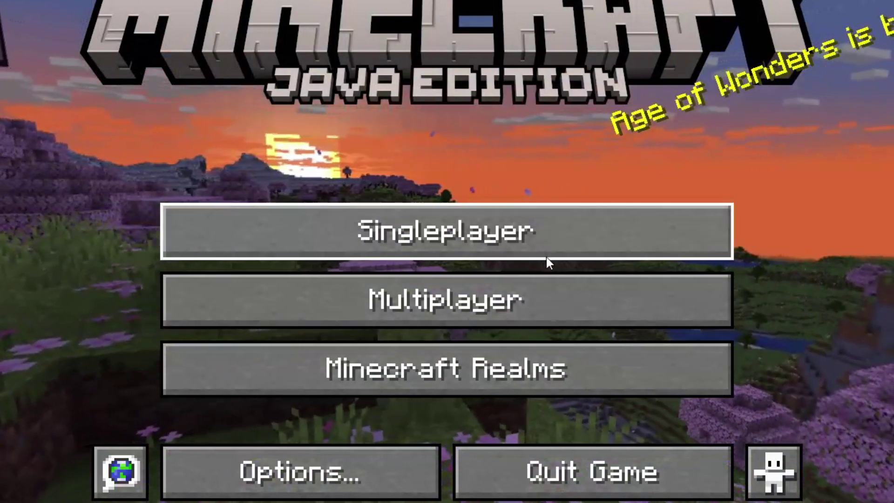
Quit the game back to TLauncher and confirm tutorial is still the selected version
left_click(636, 470)
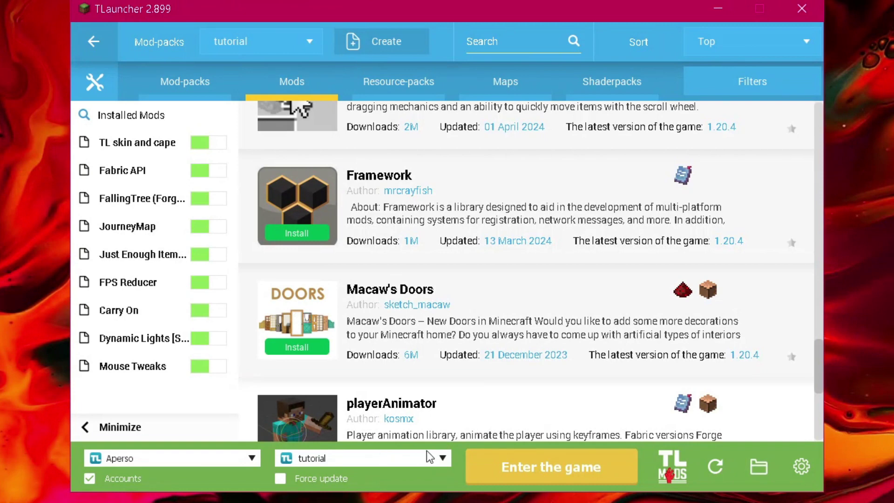
left_click(440, 455)
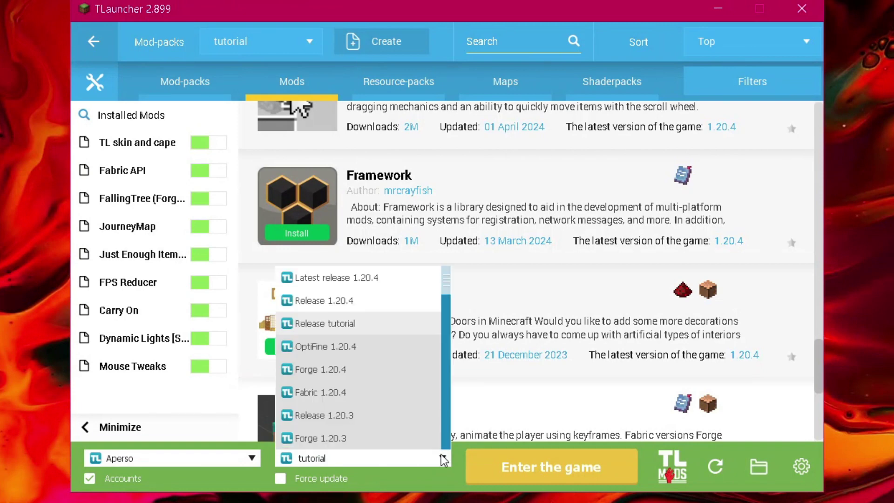
left_click(435, 457)
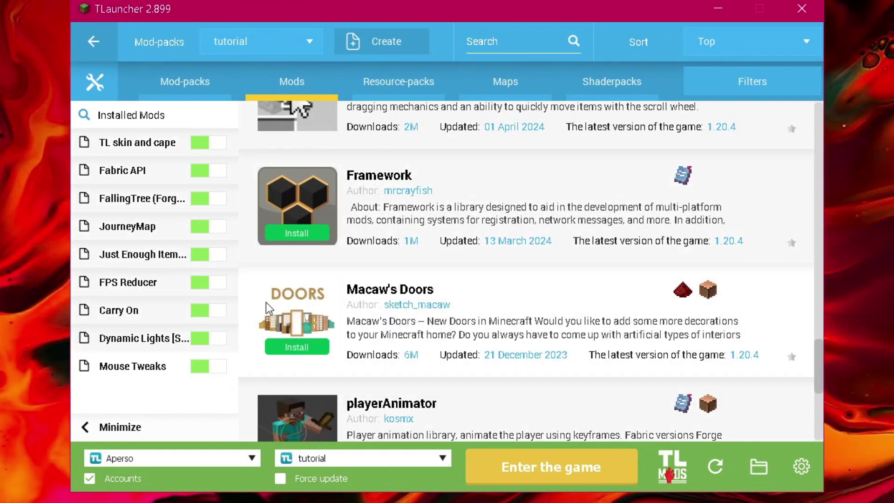
Open the .minecraft folder in a maximized Explorer window and enter its versions folder
left_click(762, 468)
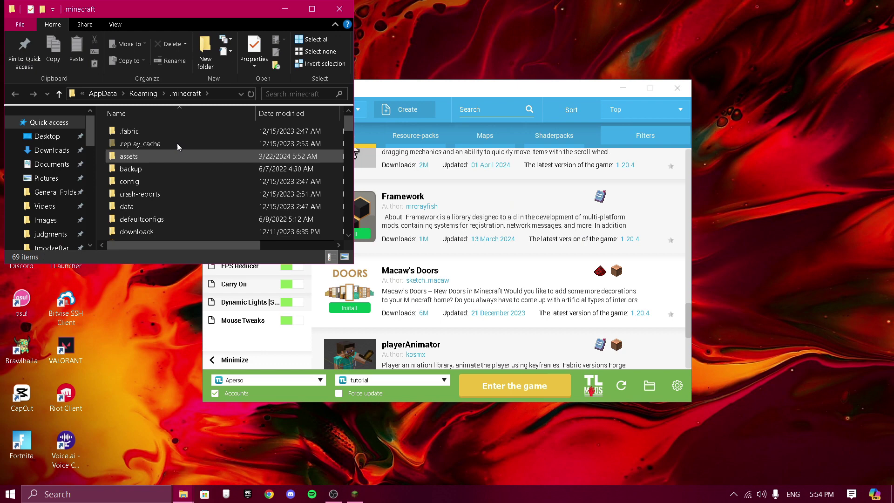
left_click(310, 12)
scroll(194, 343, "down", 4)
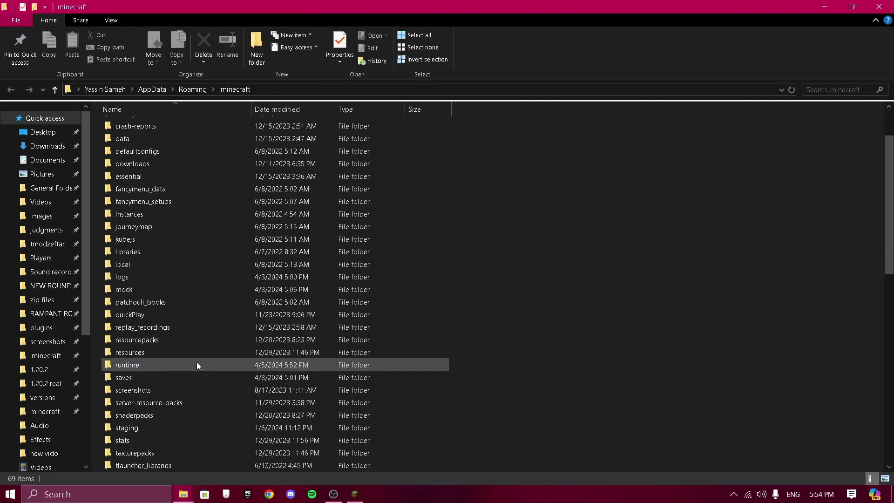
scroll(195, 362, "down", 1)
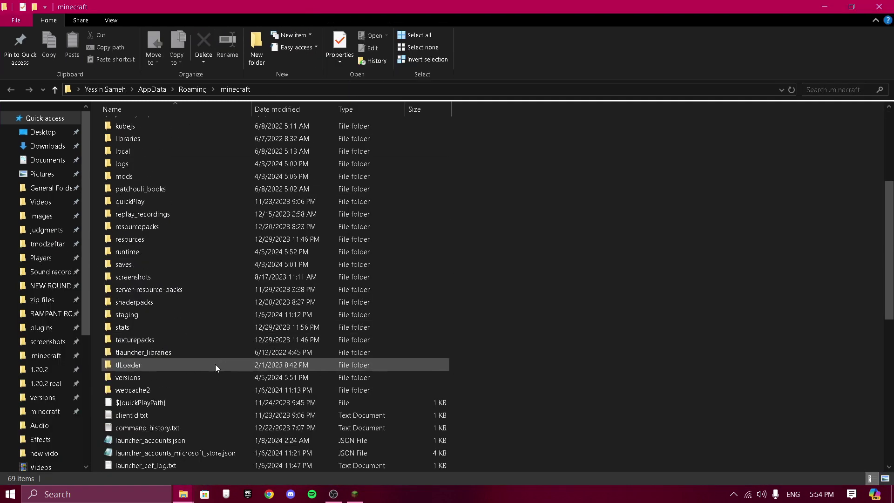
left_click(140, 376)
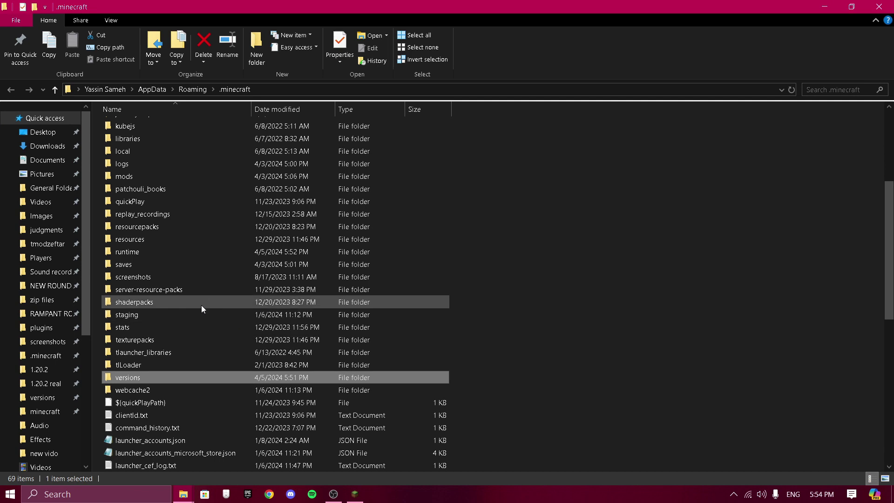
left_click(162, 319)
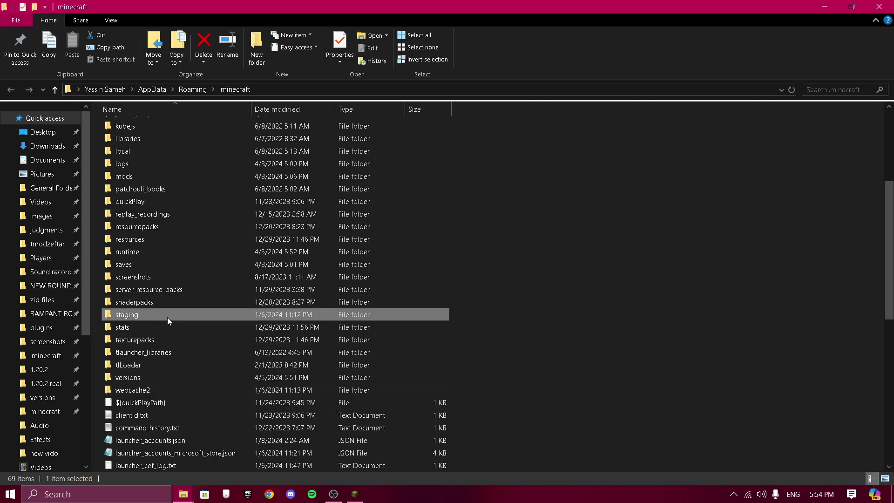
key("v")
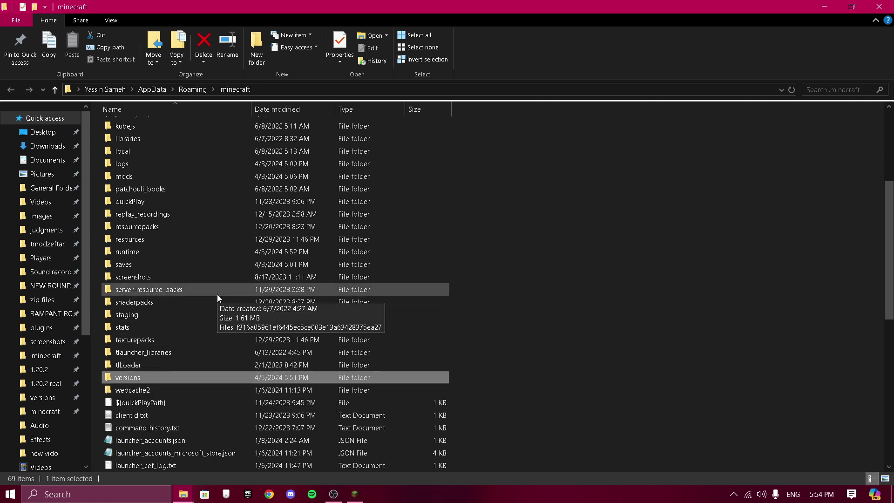
double_click(149, 378)
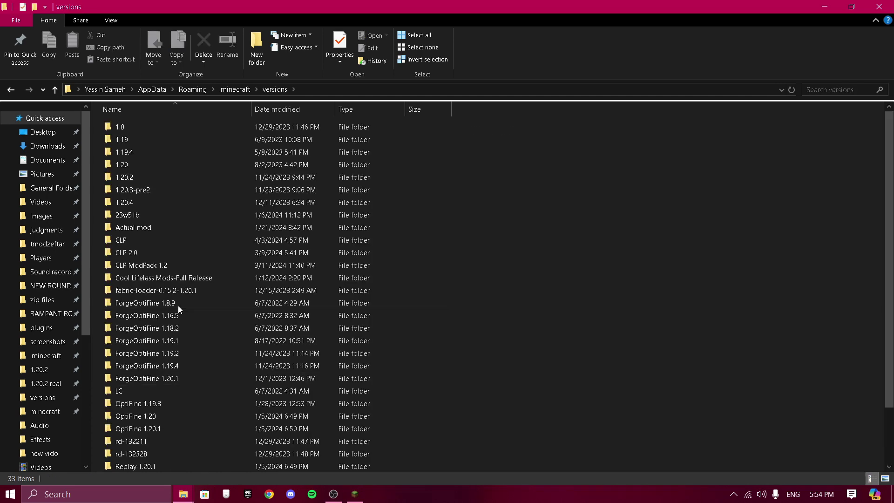
scroll(181, 205, "down", 2)
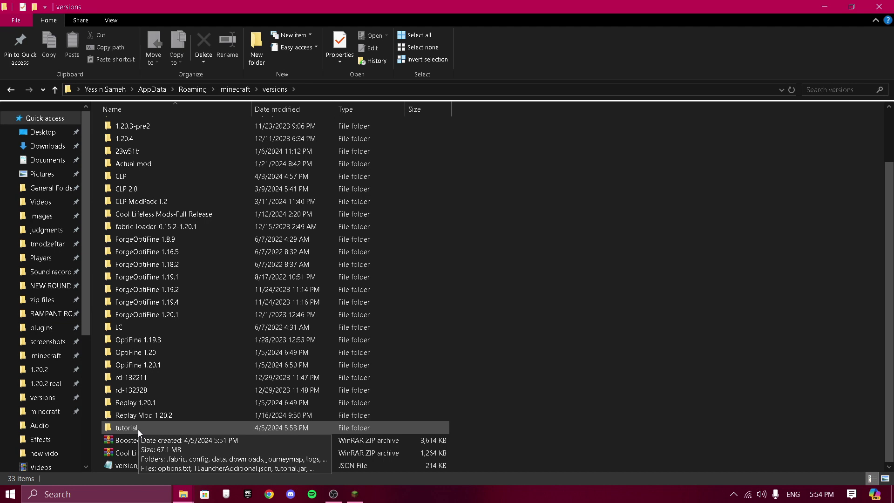
In the tutorial folder, delete the .fabric, config, data and downloads folders
double_click(161, 428)
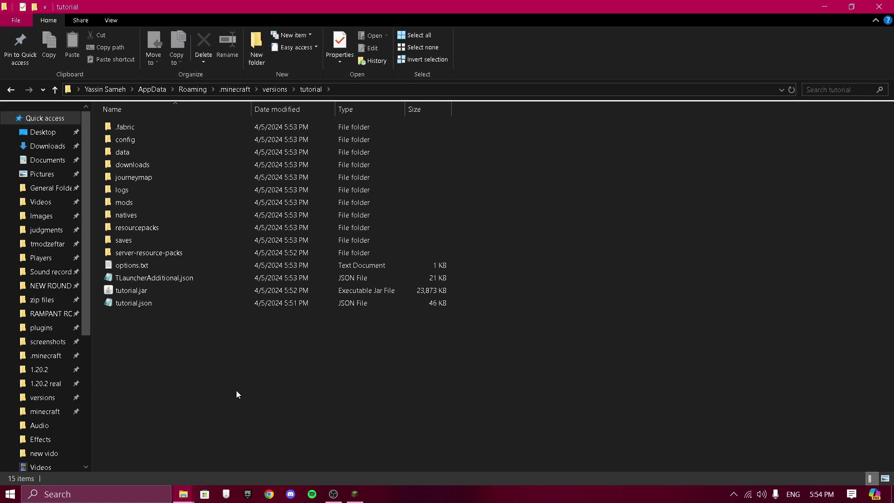
left_click(176, 129)
key("Delete")
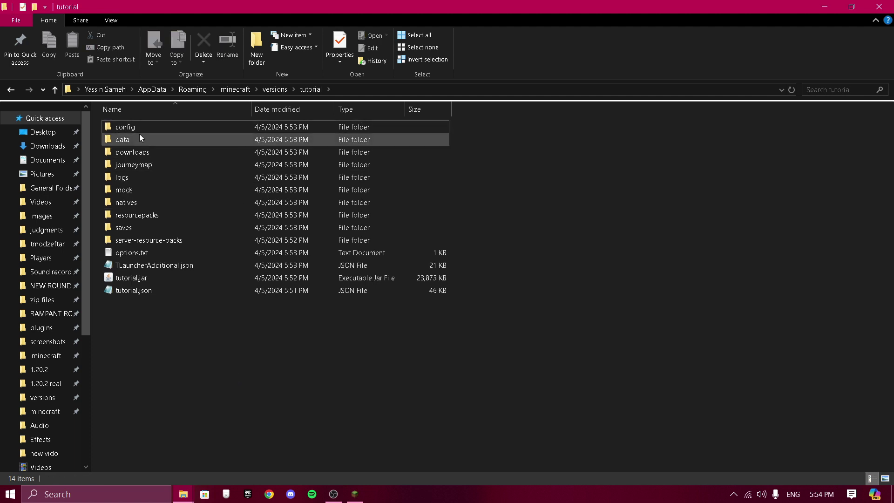
left_click(137, 128)
key("Delete")
left_click(137, 127)
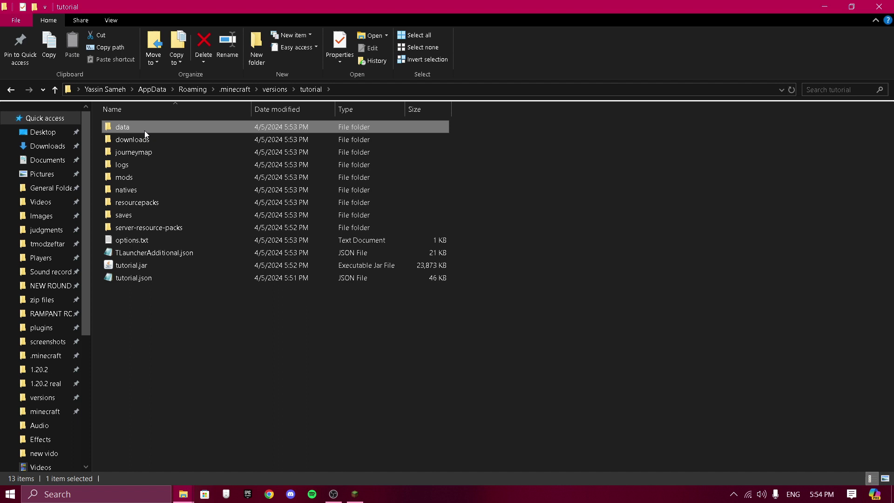
key("Delete")
left_click(146, 127)
key("Delete")
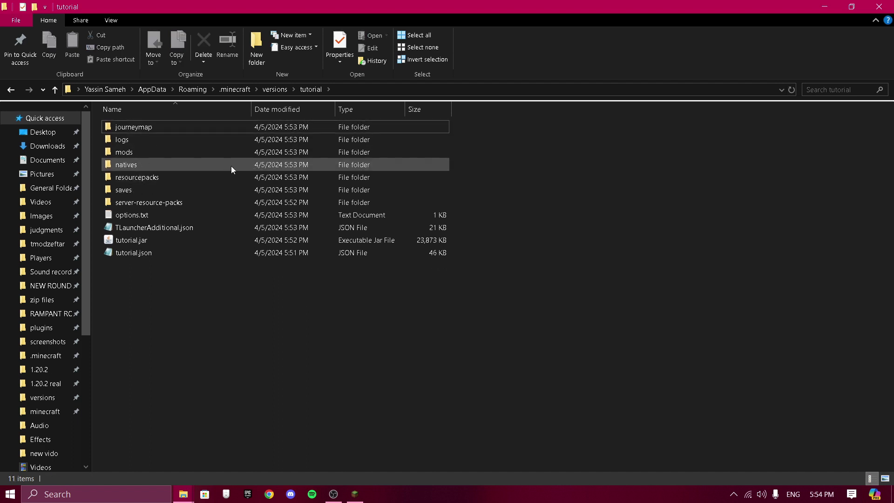
Keep journeymap, and delete logs, natives, resourcepacks, saves and server-resource-packs
double_click(154, 125)
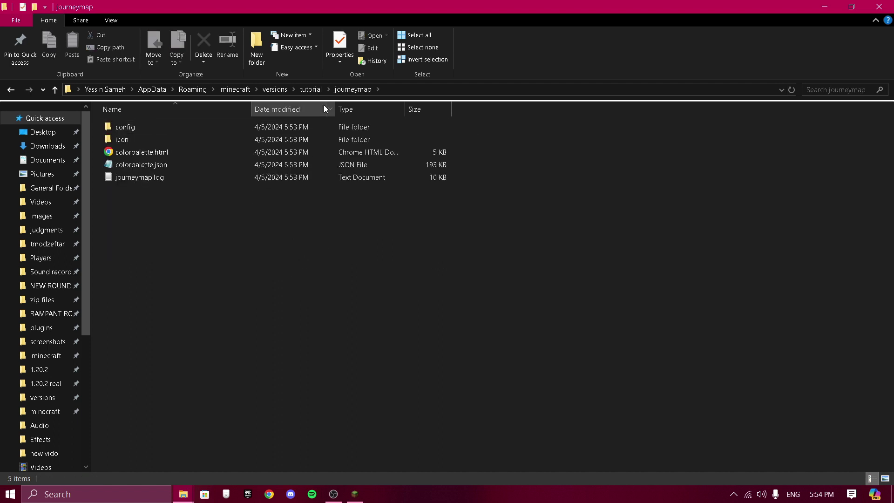
left_click(308, 89)
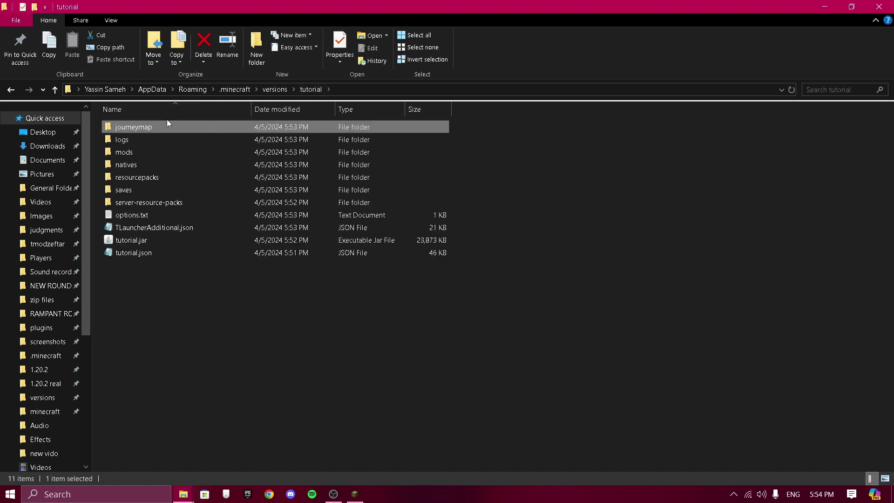
left_click(135, 138)
key("Delete")
left_click(141, 150)
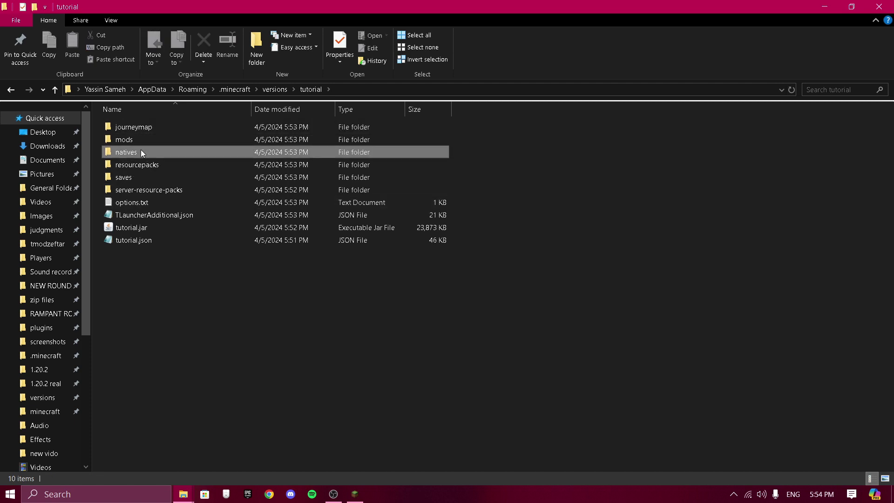
key("Delete")
double_click(178, 153)
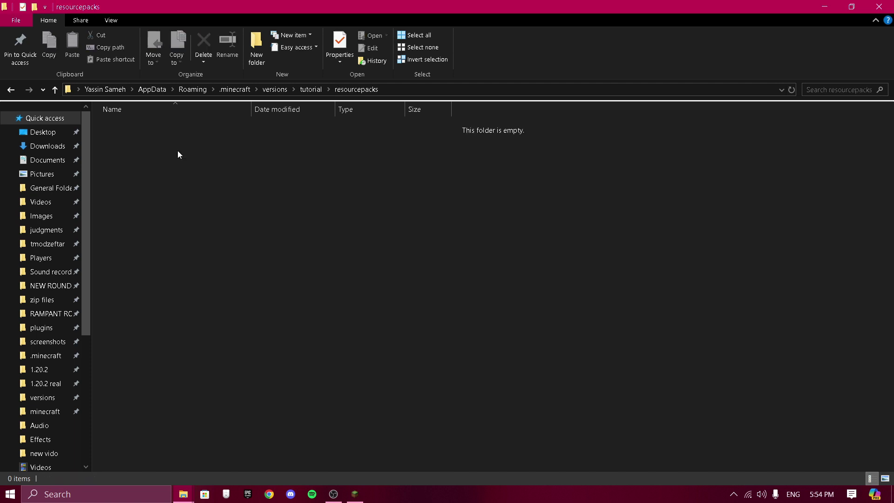
left_click(310, 90)
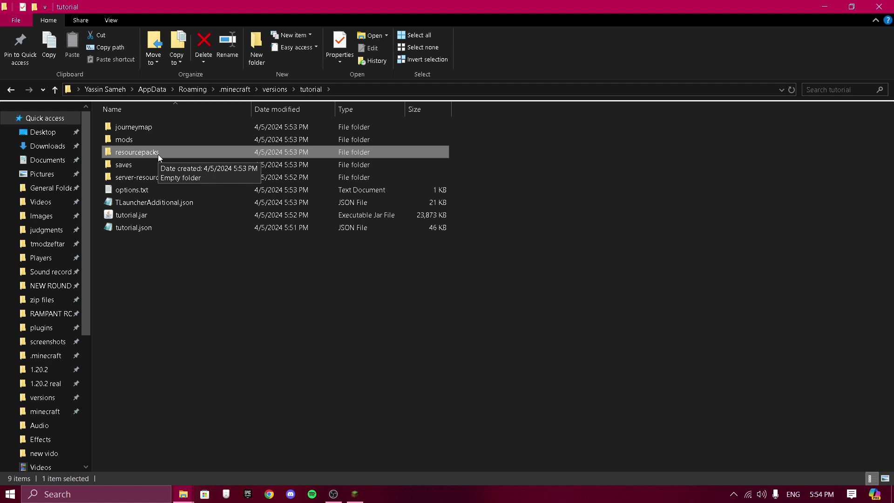
key("Delete")
left_click(158, 155)
key("Delete")
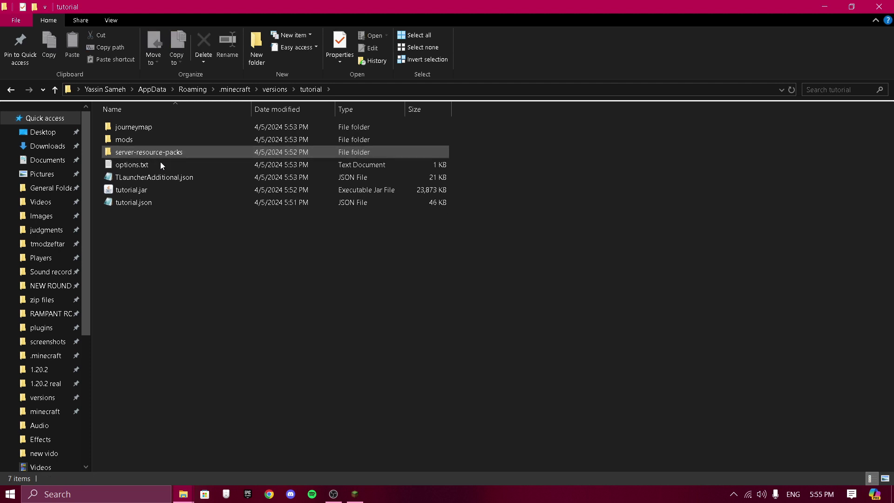
key("Delete")
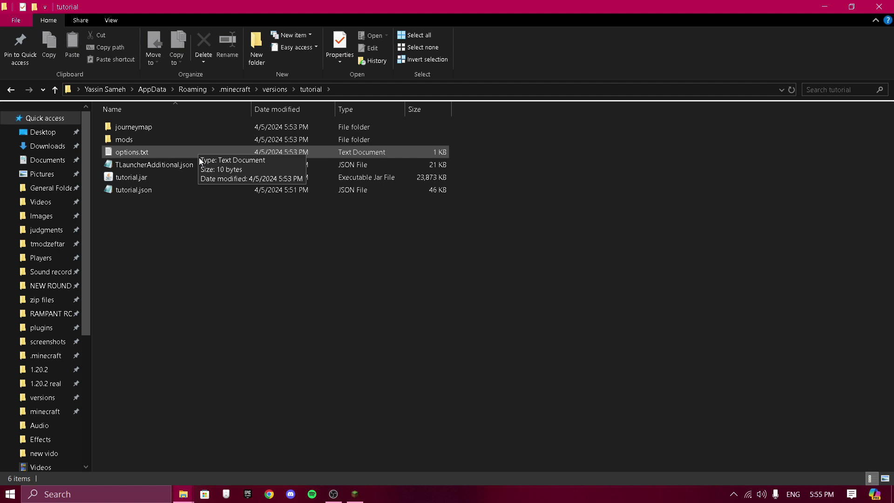
Delete options.txt and TLauncherAdditional.json, then select the four remaining items
left_click(199, 157)
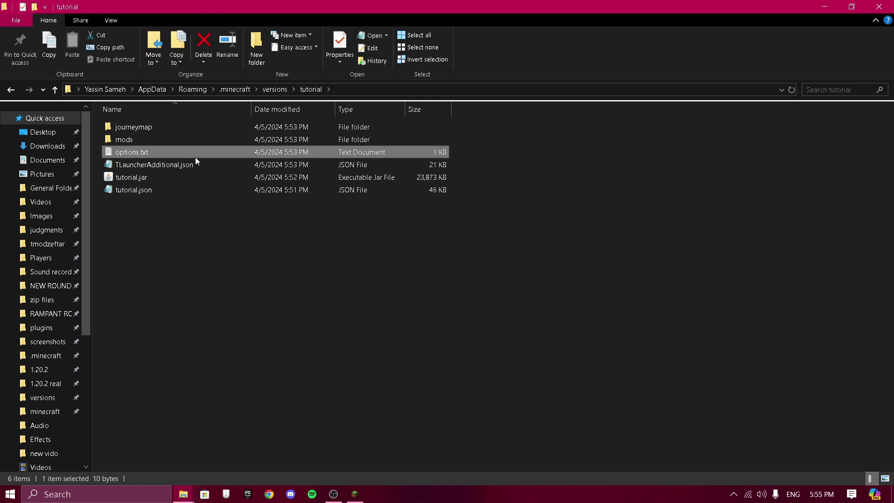
key("Delete")
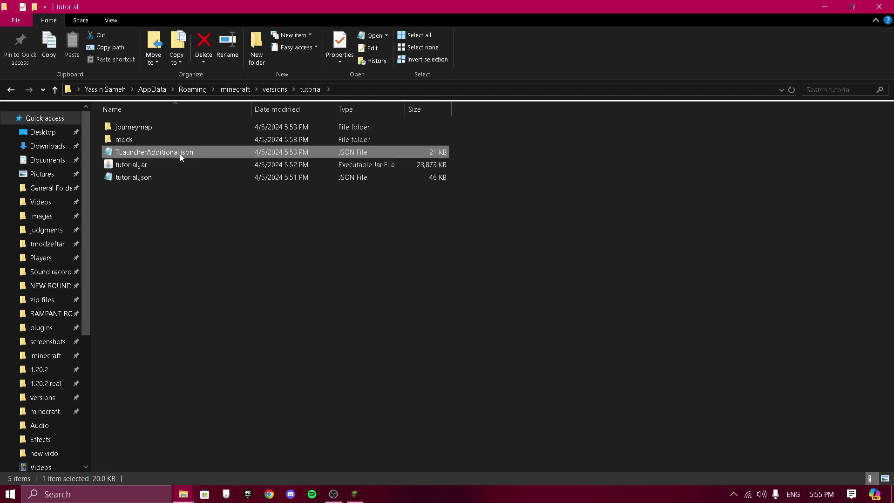
key("Delete")
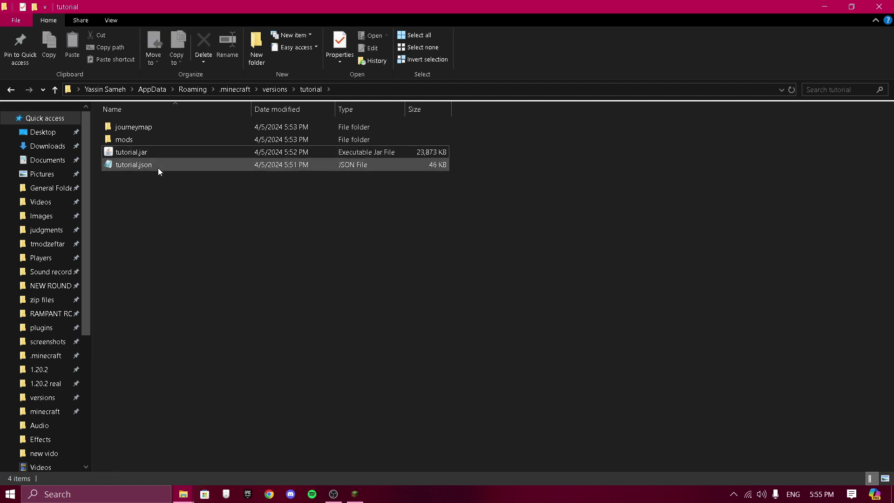
left_click_drag(169, 231, 171, 119)
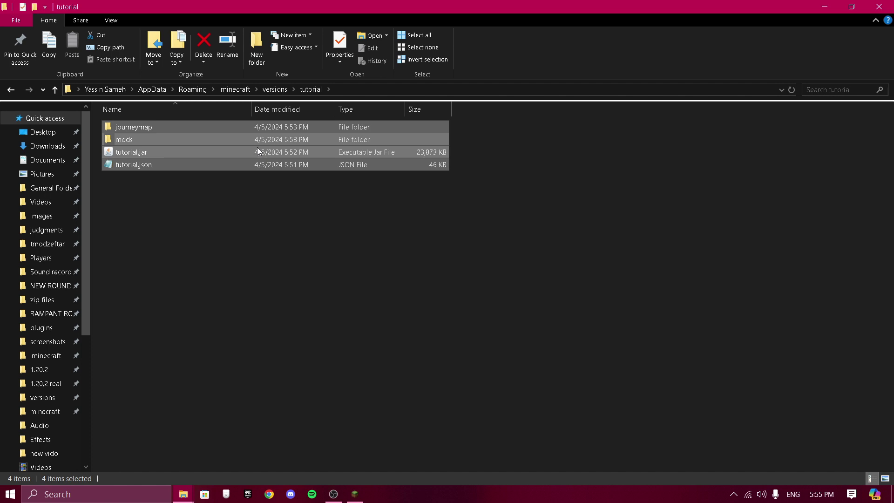
Pack the four selected items with WinRAR into a ZIP archive named tutorial.zip
right_click(194, 152)
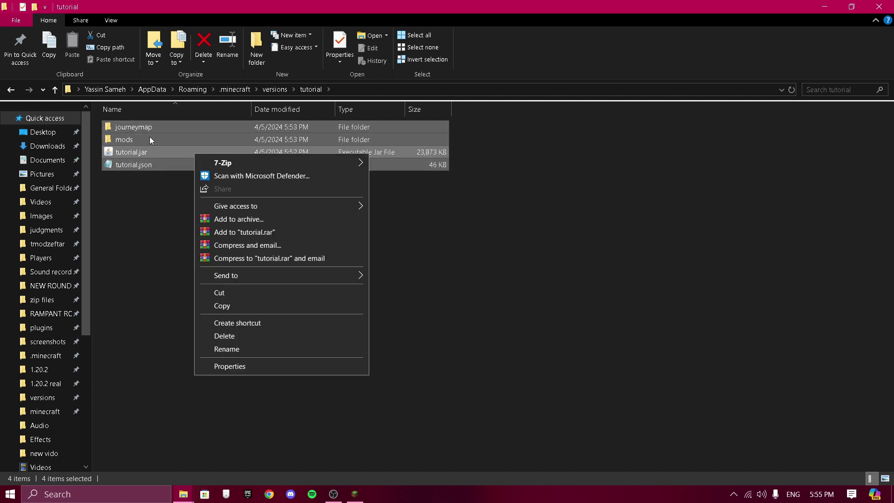
left_click(243, 220)
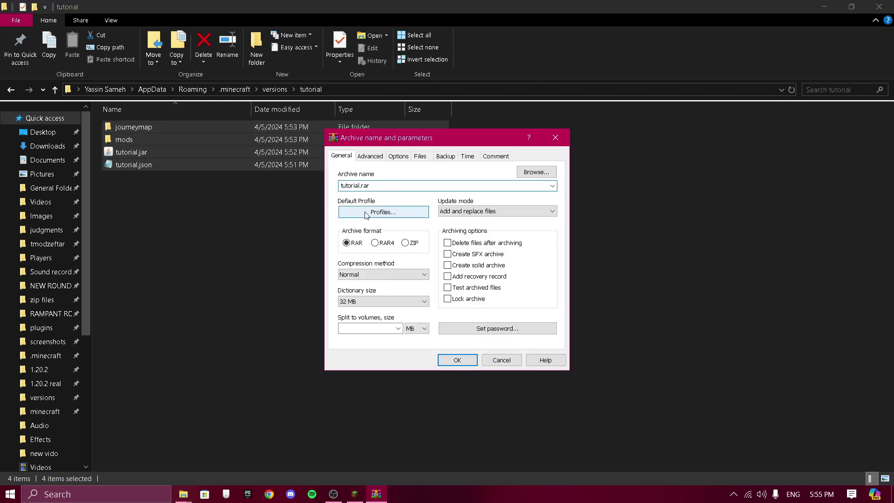
left_click(405, 242)
double_click(360, 185)
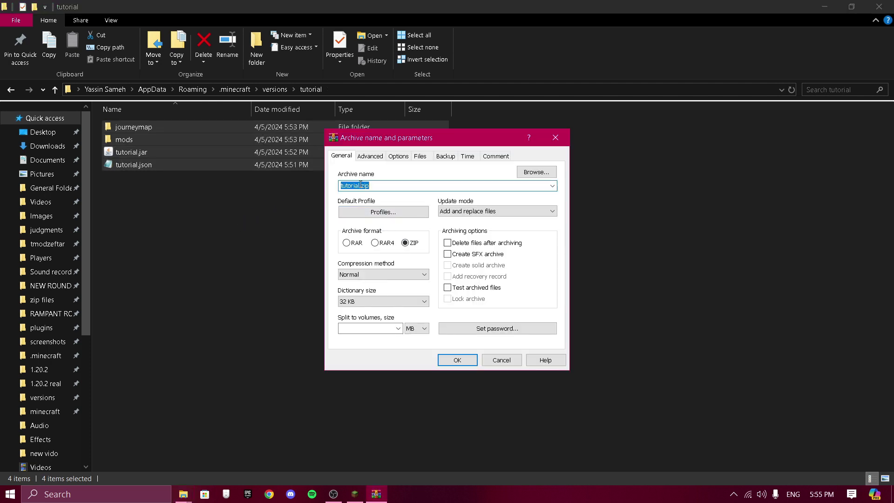
left_click(360, 185)
left_click(471, 363)
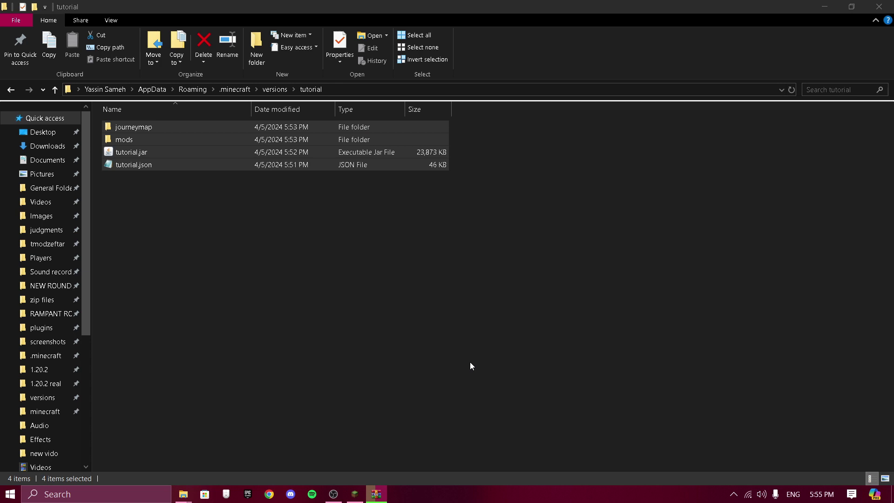
left_click(244, 276)
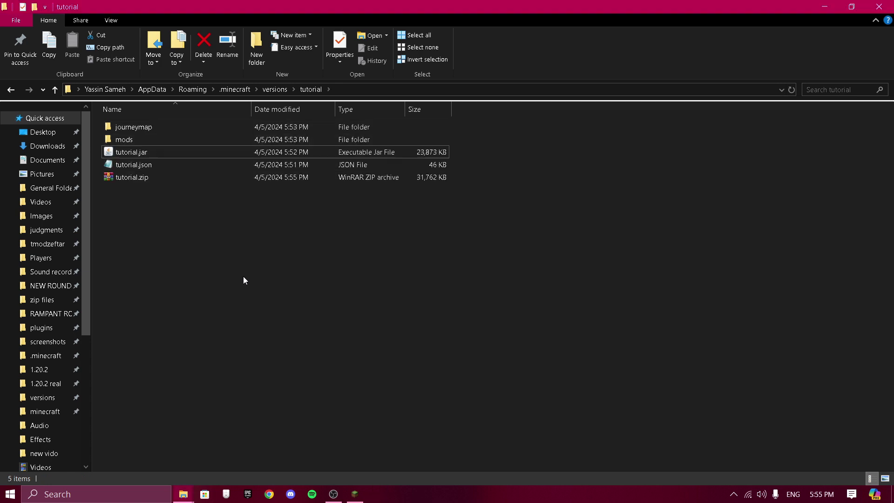
Select tutorial.zip, then bring up TLauncher and minimize it to reveal tlmods.org
left_click(161, 180)
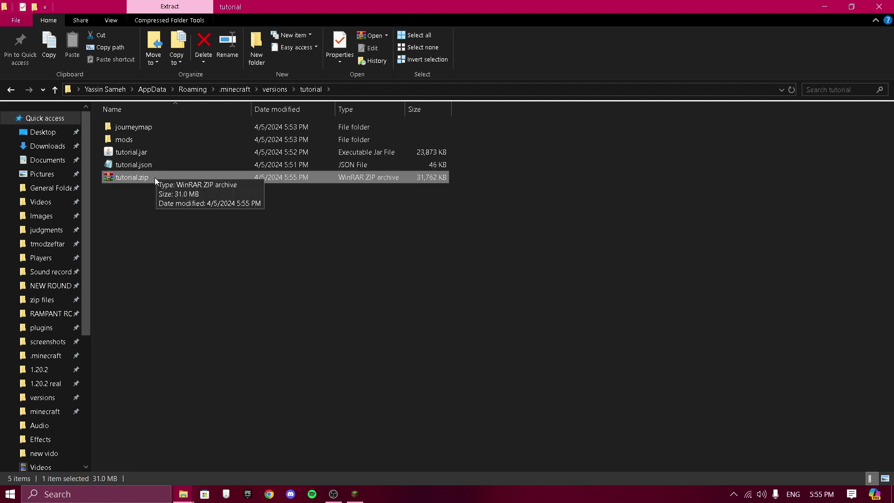
left_click(353, 493)
scroll(415, 207, "up", 5)
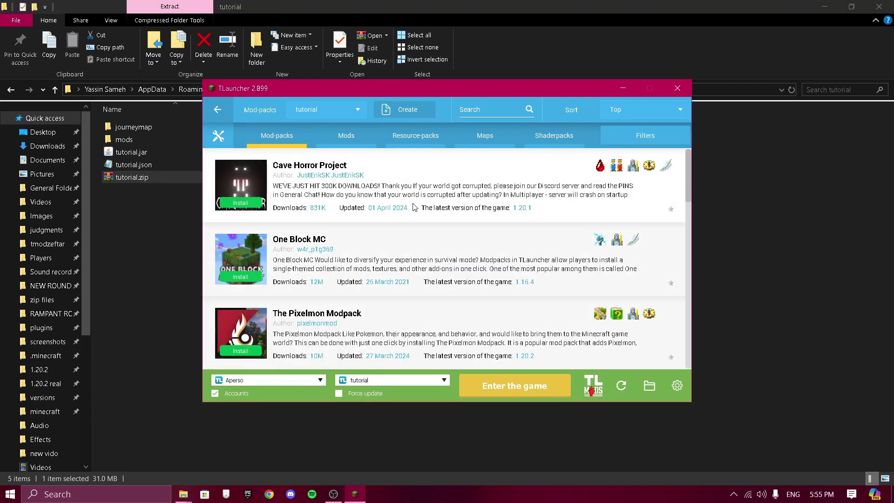
left_click(622, 94)
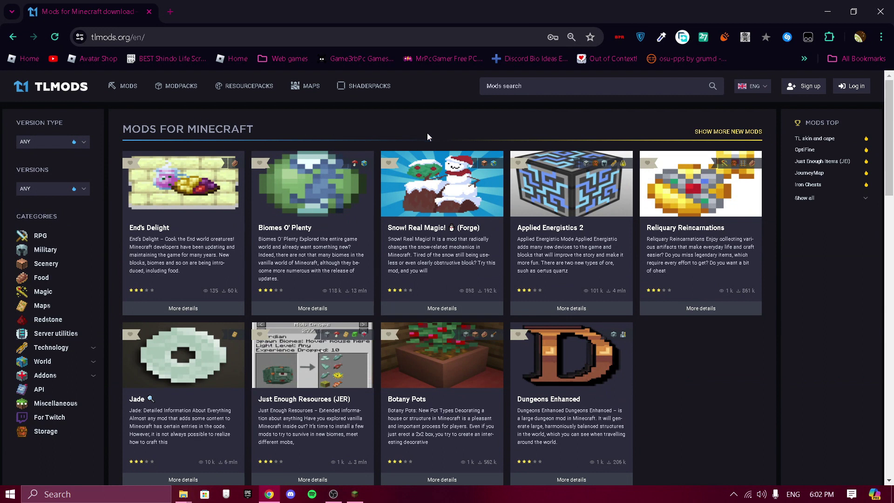
Select the tlmods.org site address in the browser's address bar
left_click(151, 38)
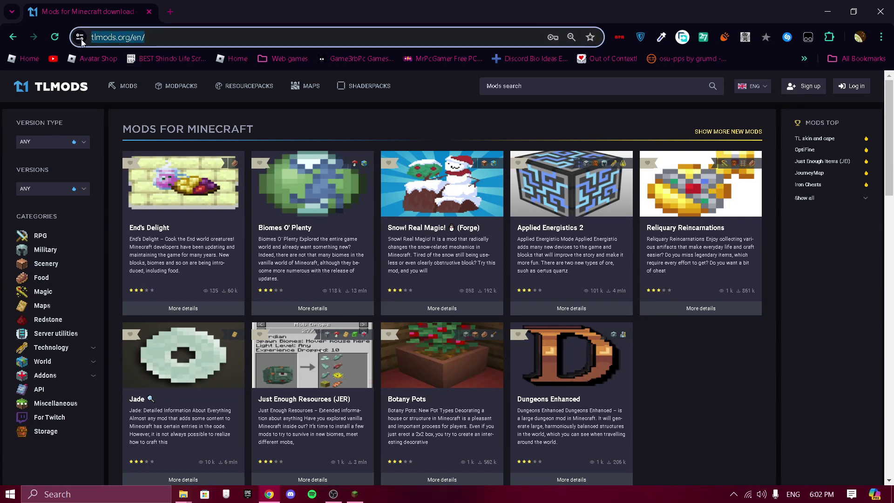
left_click_drag(135, 37, 89, 39)
left_click(210, 36)
left_click(682, 343)
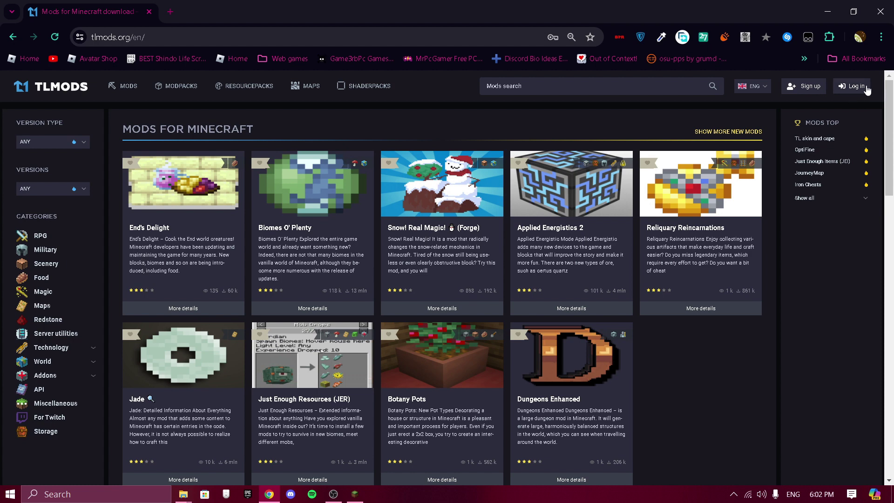
Log in with the saved account credentials and bring up the username's menu
left_click(851, 86)
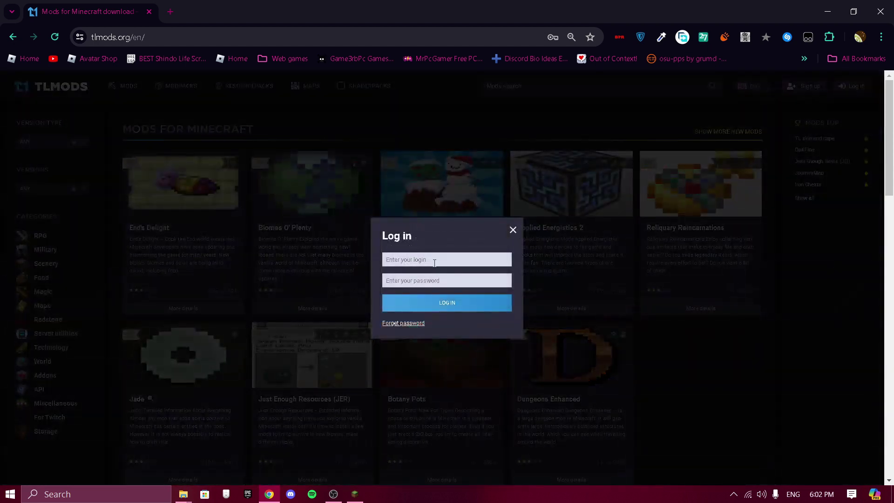
left_click(435, 260)
left_click(474, 289)
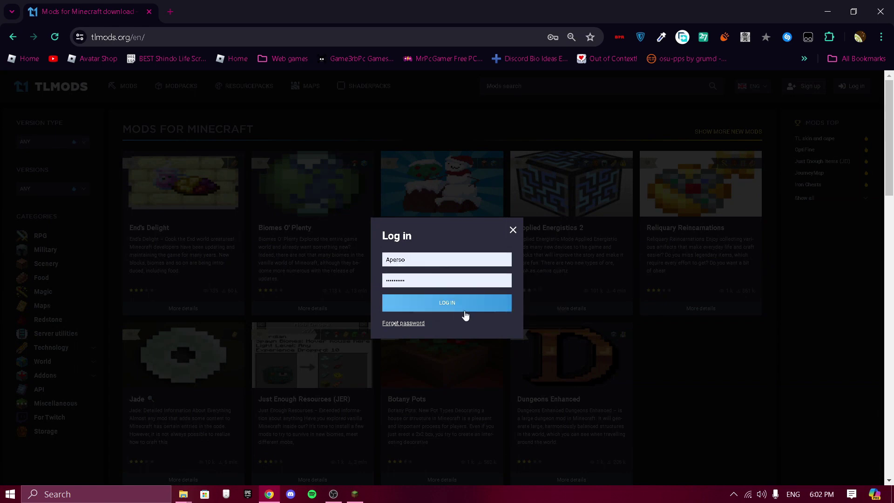
left_click(465, 309)
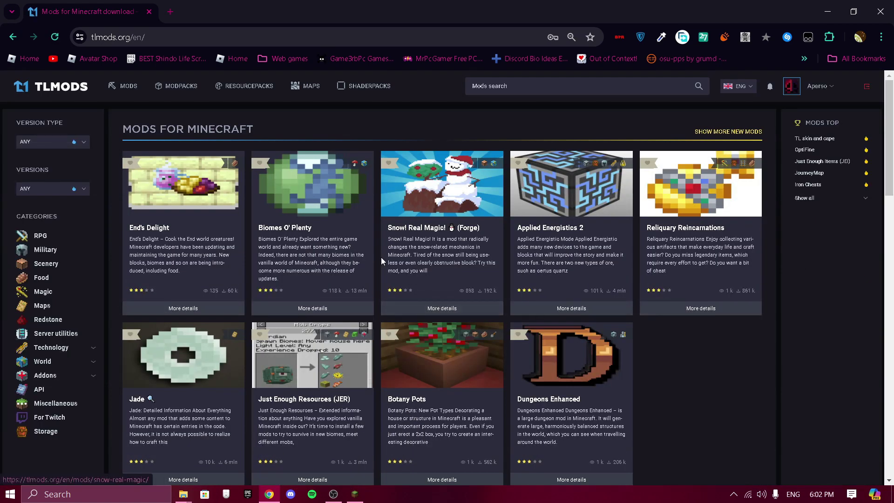
mouse_move(822, 94)
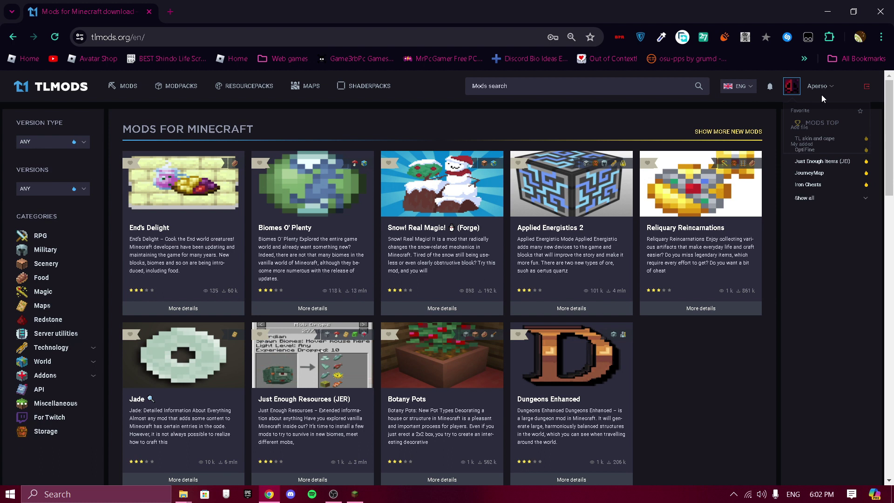
Add a new file of type Modpacks named 'tutorial' to the site
left_click(806, 127)
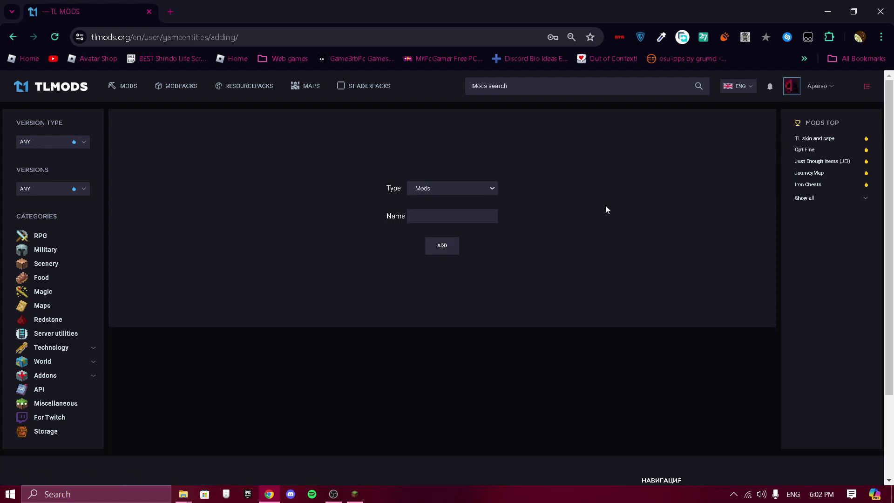
left_click(483, 191)
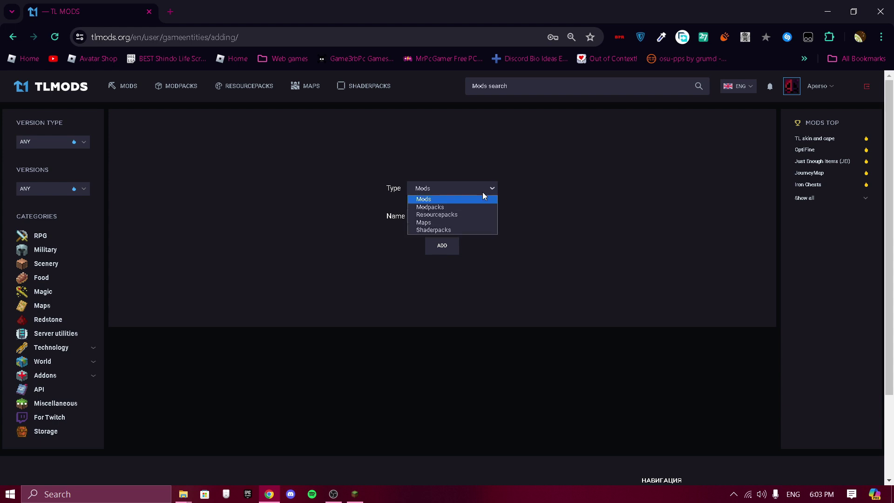
left_click(440, 207)
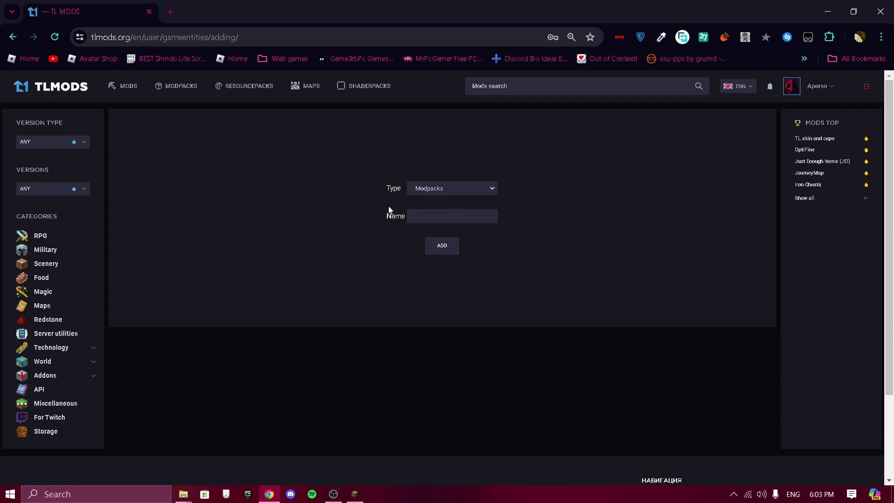
left_click(425, 216)
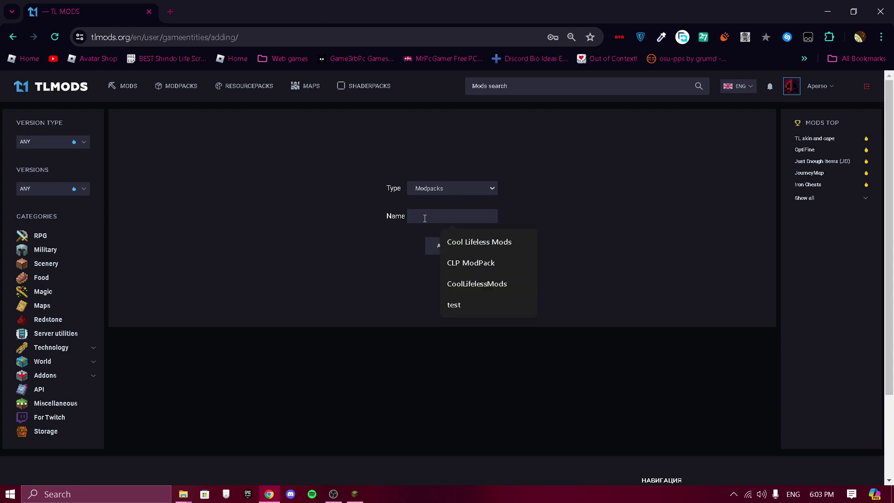
left_click(449, 304)
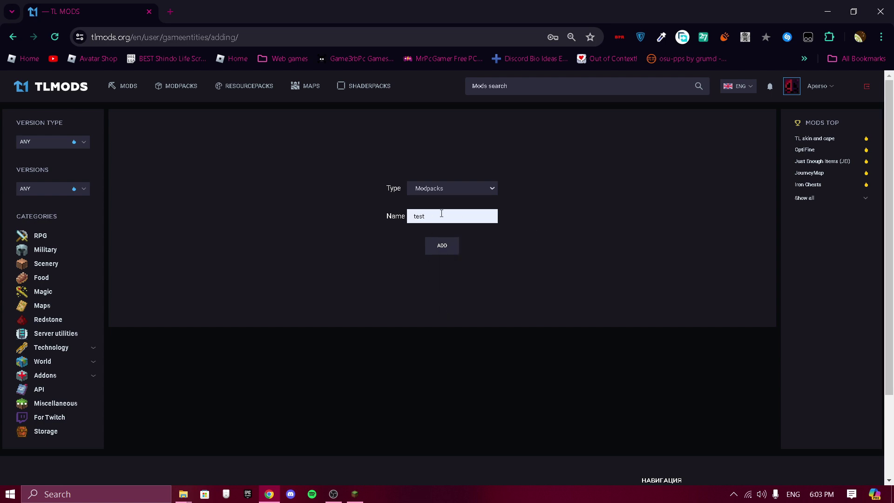
key("BackSpace")
key("BackSpace")
type("utotira")
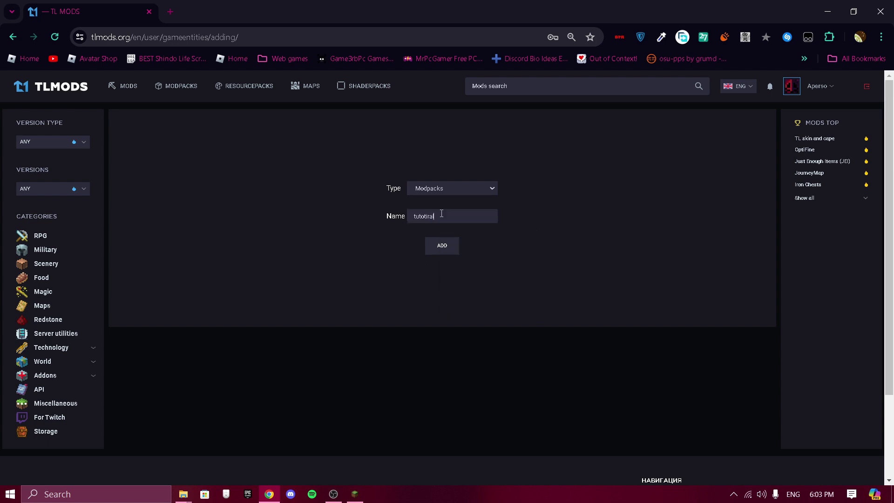
key("BackSpace")
key("BackSpace")
key("BackSpace")
type("ial")
left_click(434, 257)
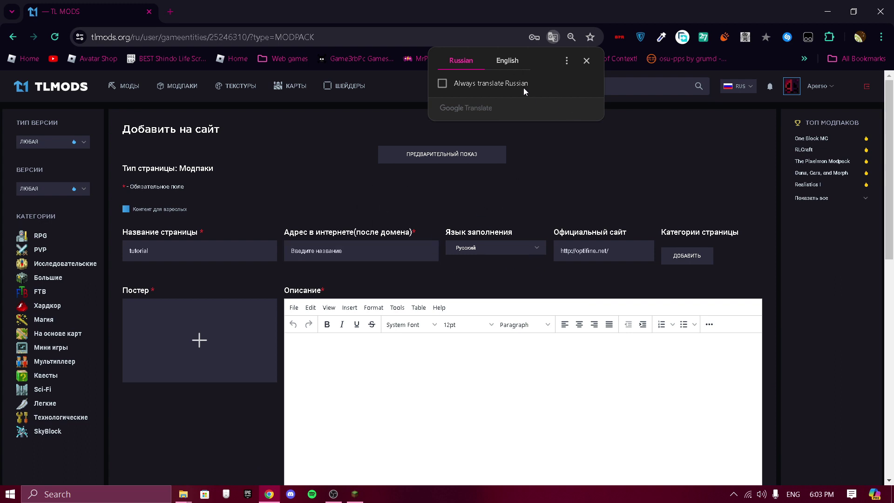
Translate the Add to site page into English via Google Translate
left_click(513, 62)
left_click(587, 66)
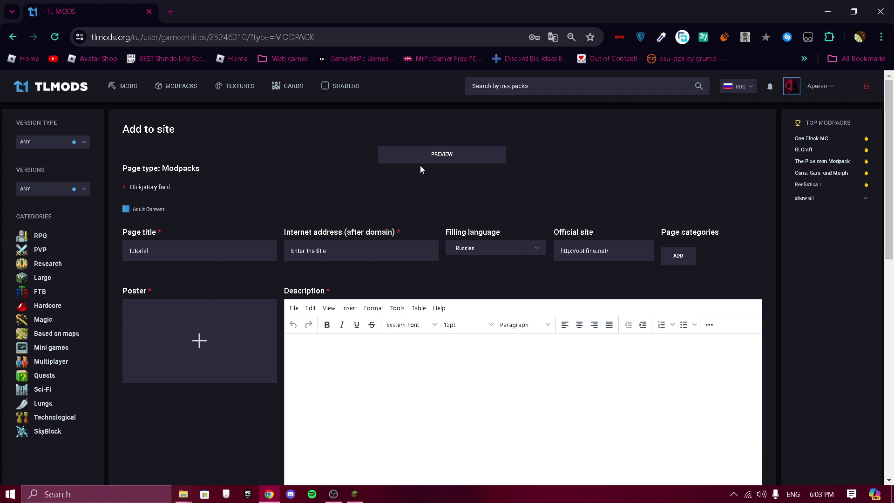
scroll(471, 211, "down", 1)
Set the form's Filling language dropdown to English
left_click(531, 191)
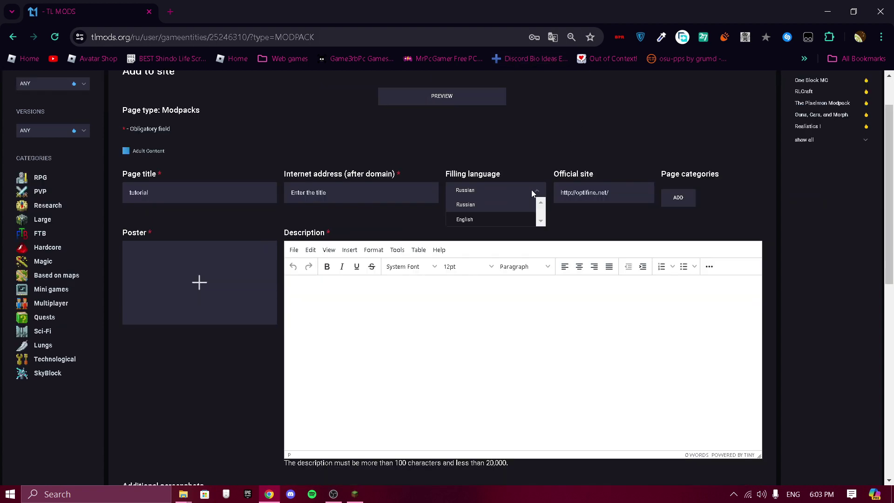
left_click(467, 219)
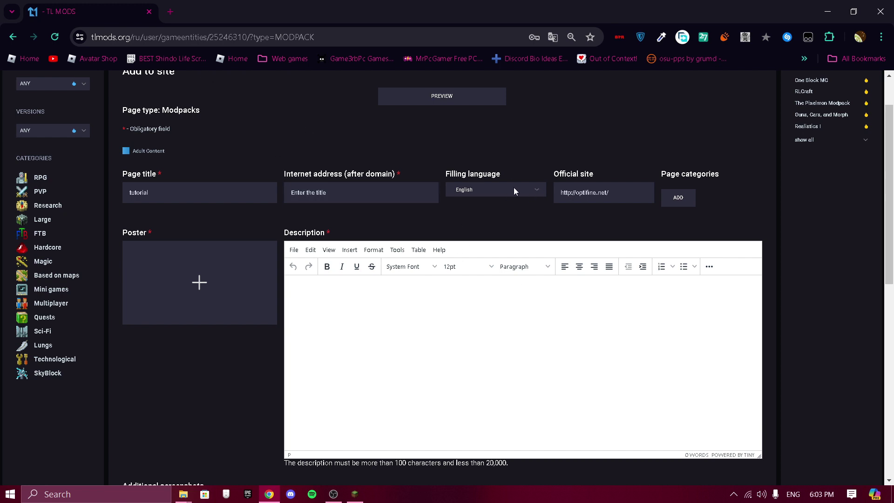
scroll(368, 224, "up", 2)
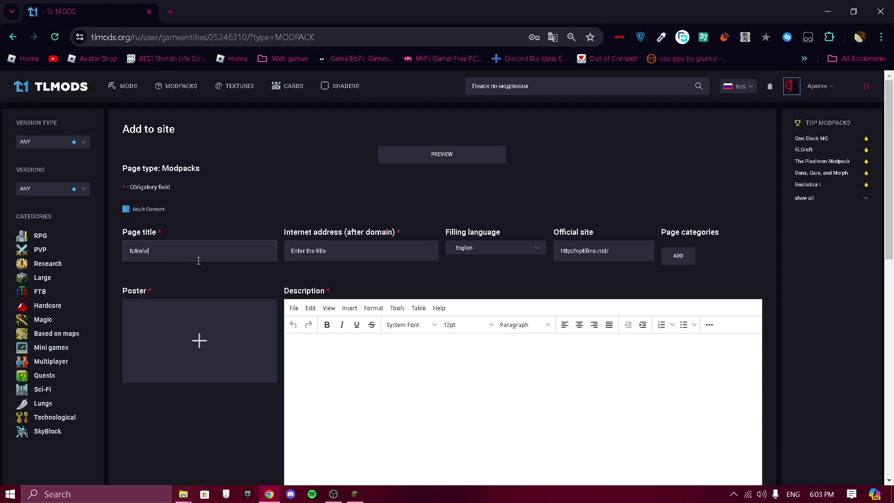
left_click(317, 250)
Enter tutorial-help-mc in the Internet address (after domain) field
left_click(326, 227)
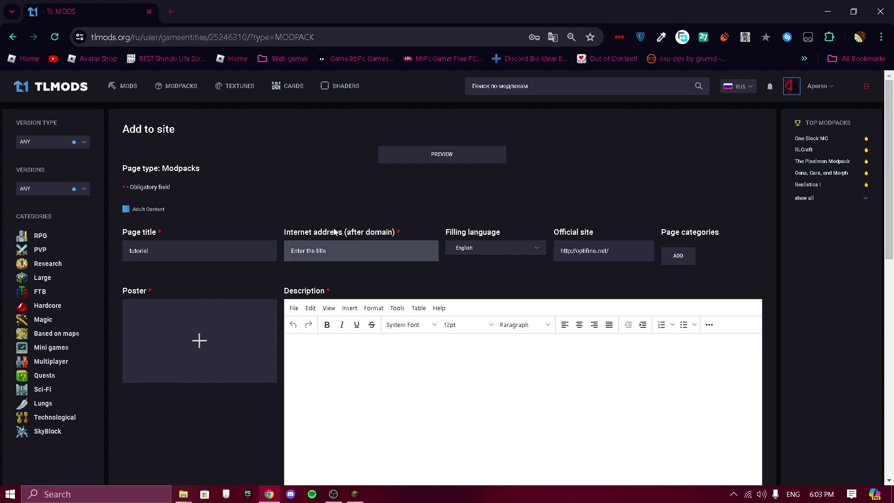
left_click(313, 255)
left_click(314, 229)
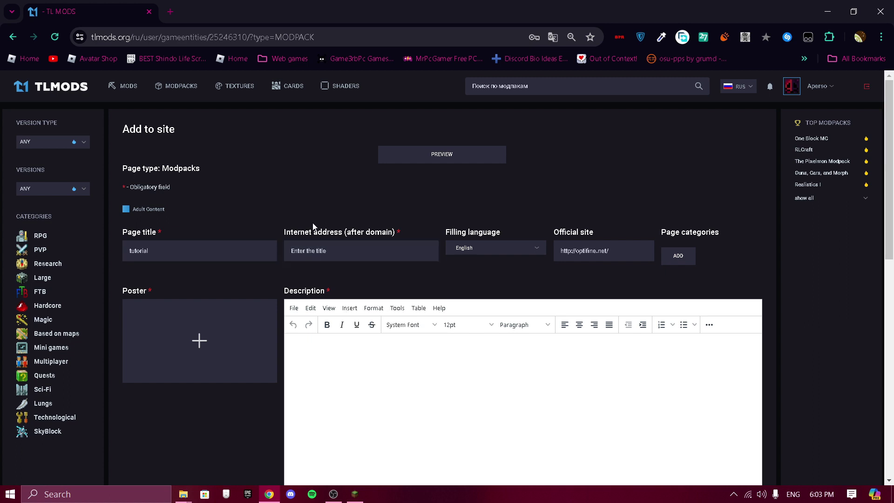
left_click(336, 251)
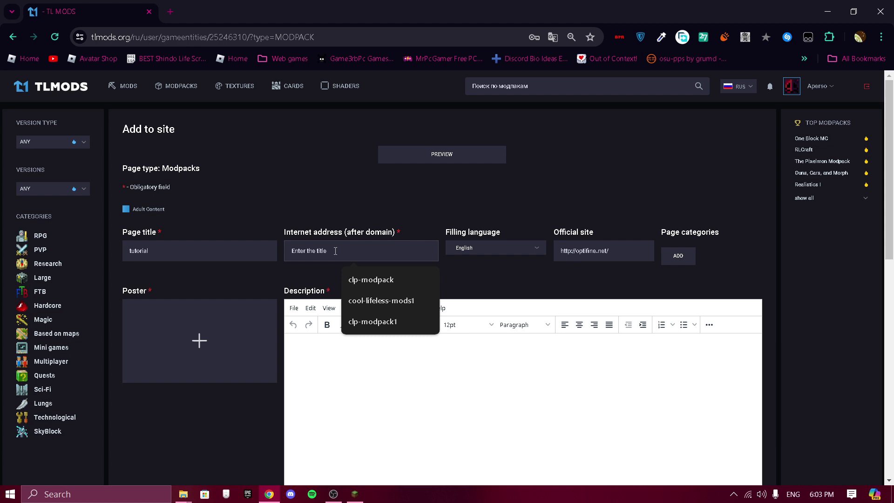
type("tutorial-")
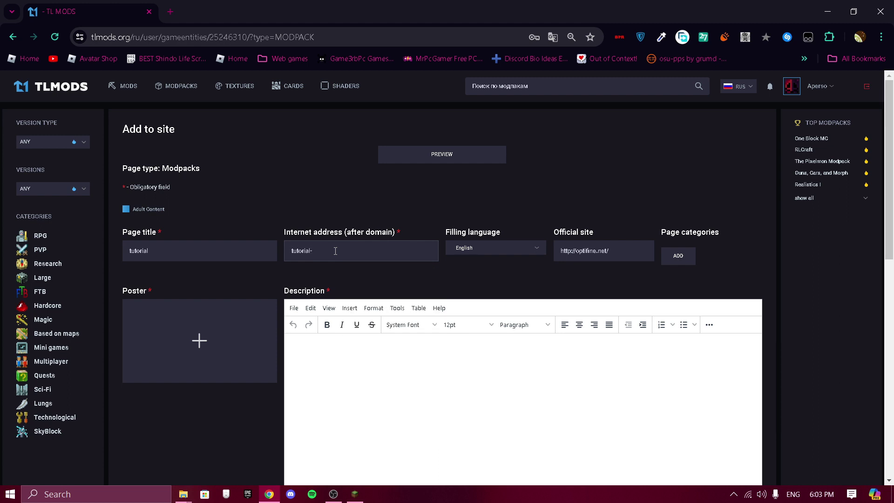
type("help")
type("-mc")
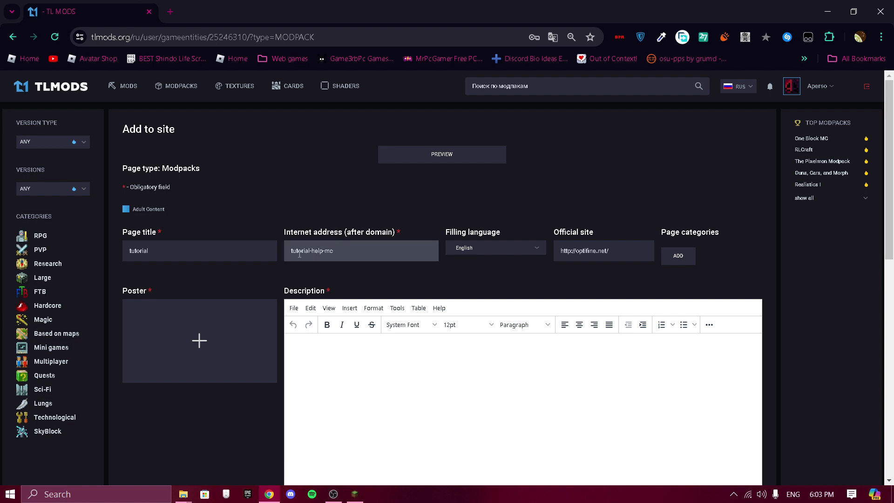
scroll(580, 221, "down", 1)
scroll(571, 233, "up", 1)
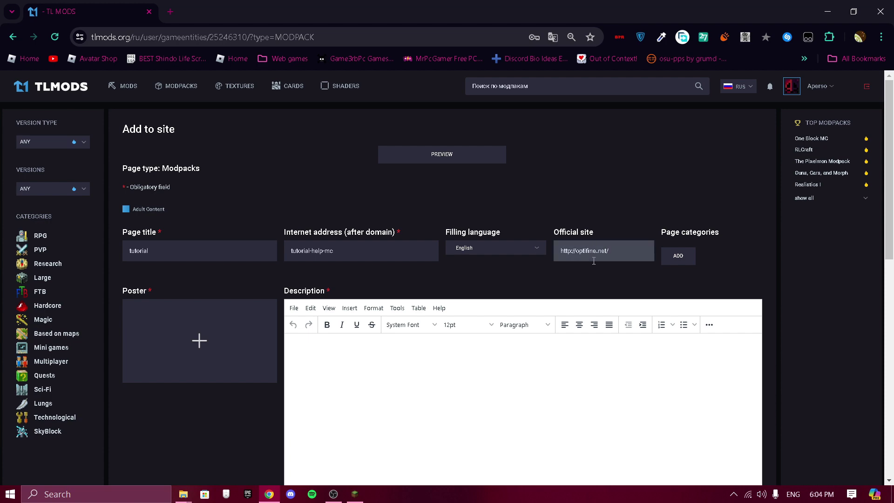
scroll(606, 264, "down", 3)
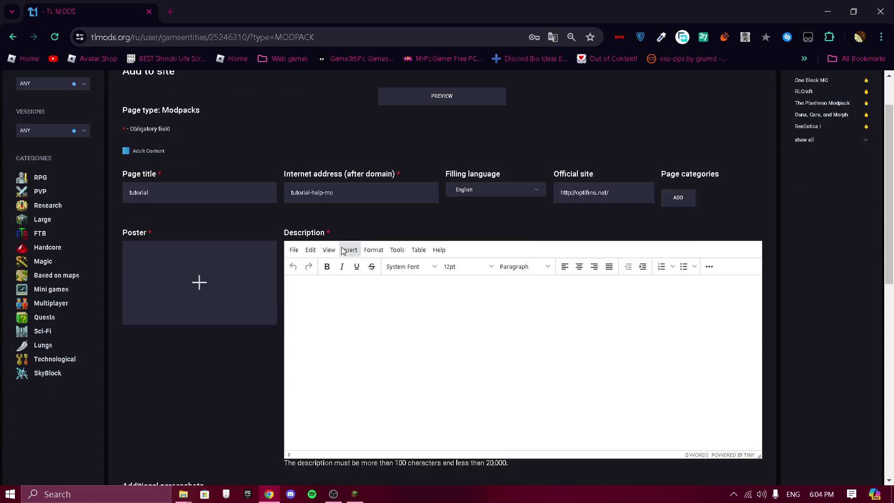
scroll(269, 267, "up", 1)
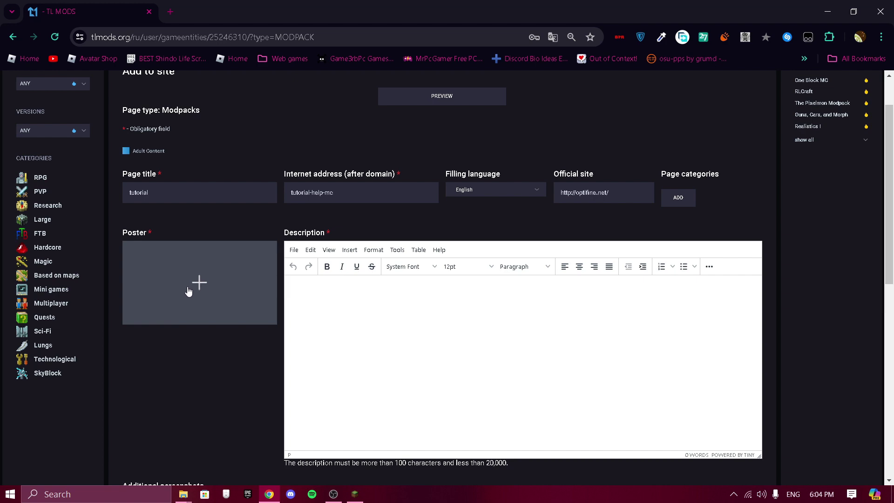
scroll(216, 284, "up", 1)
scroll(289, 282, "down", 1)
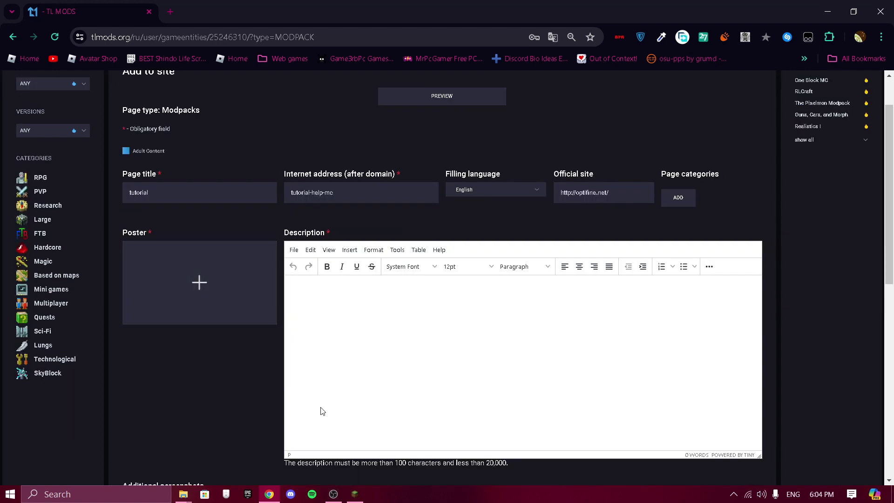
left_click(355, 494)
left_click(646, 67)
scroll(200, 309, "down", 1)
scroll(222, 311, "up", 2)
scroll(215, 321, "down", 1)
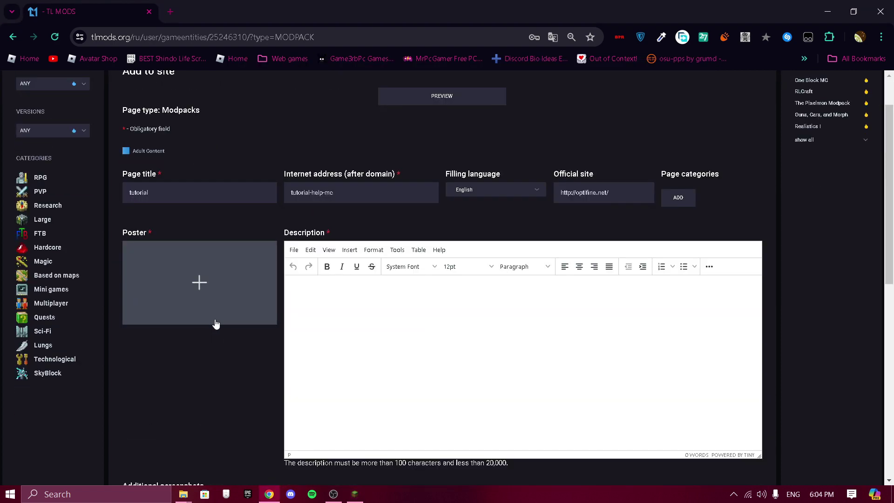
left_click(355, 494)
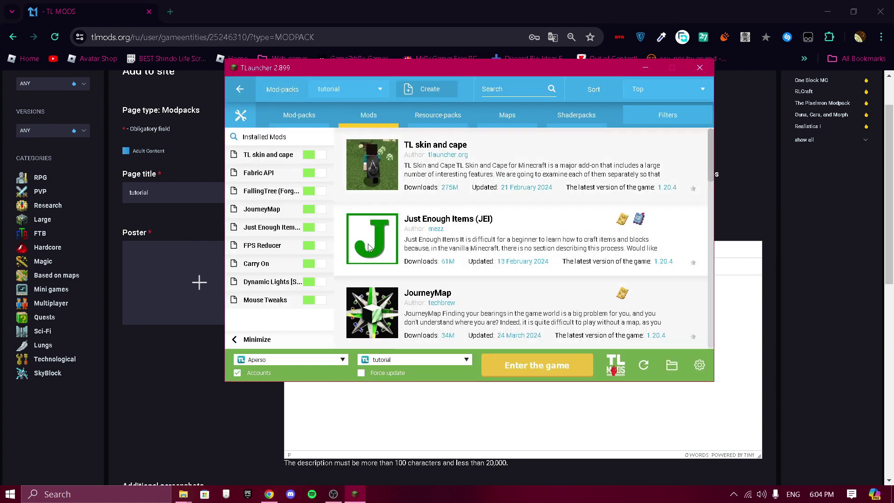
scroll(377, 235, "down", 1)
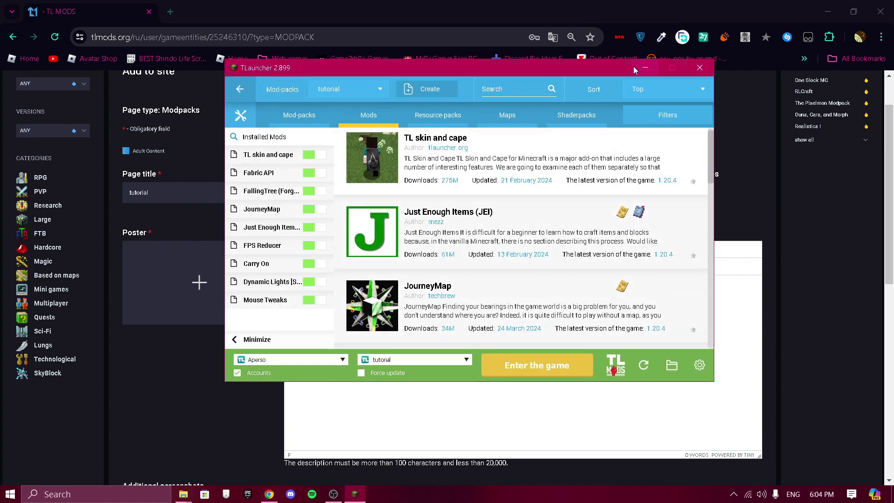
left_click(645, 67)
scroll(375, 248, "down", 1)
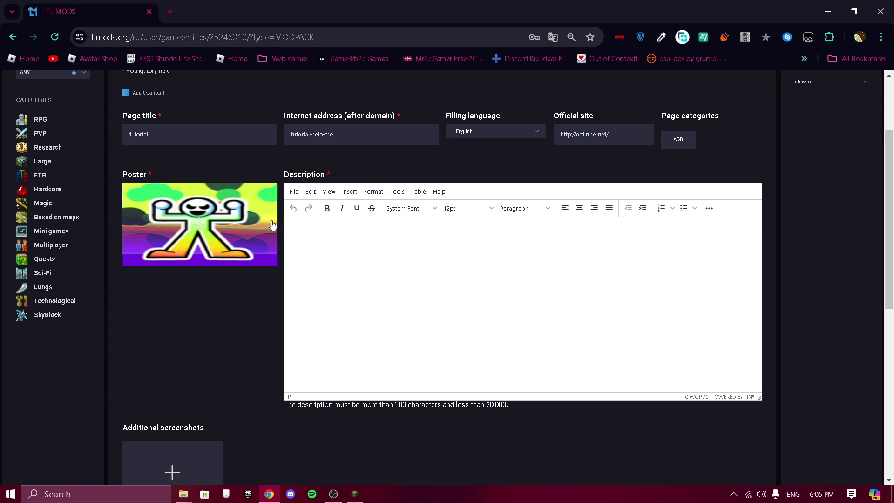
left_click(355, 495)
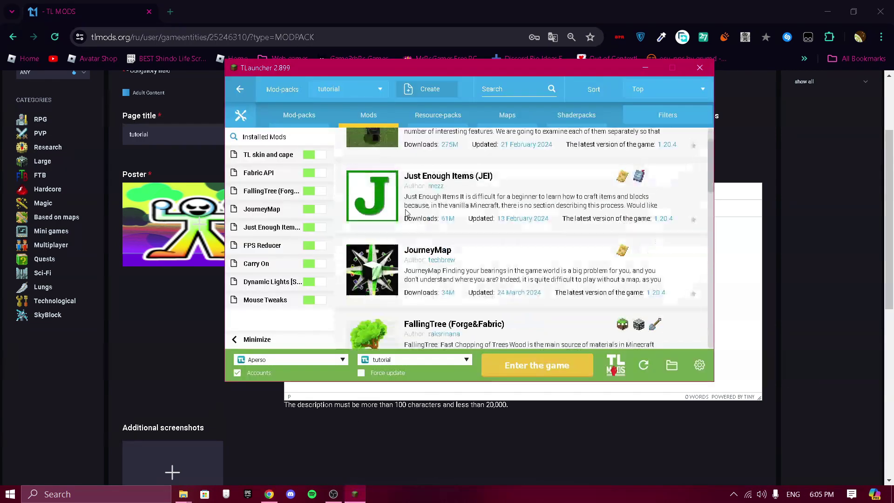
left_click(645, 68)
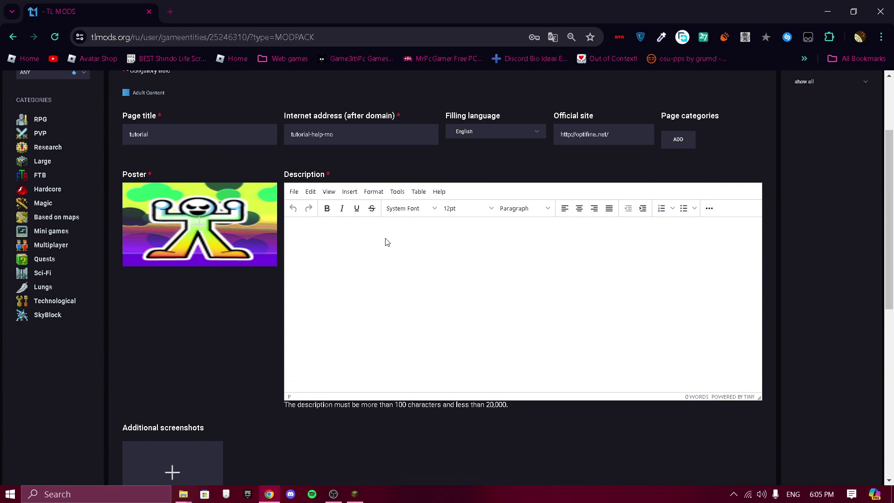
left_click(346, 248)
Open the add-file dialog from the Files section, prefilled with version 1.0 and Forge 1.20.4
left_click(405, 406)
scroll(261, 252, "down", 5)
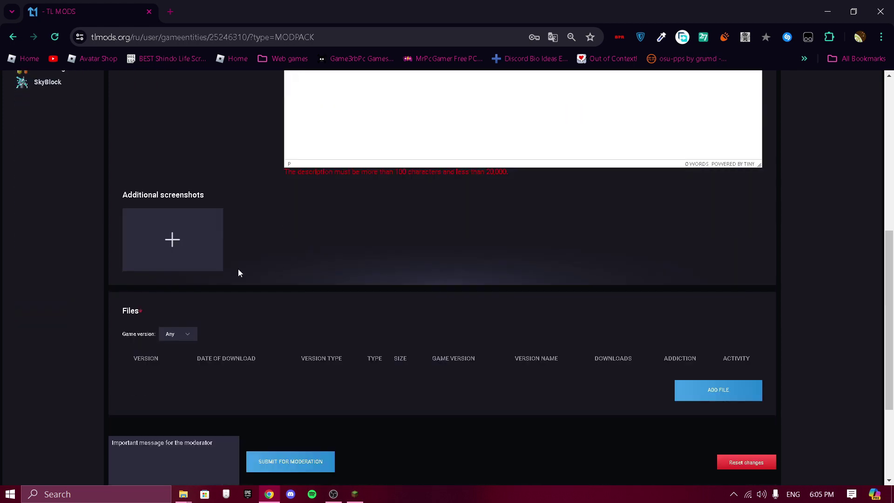
scroll(238, 274, "up", 1)
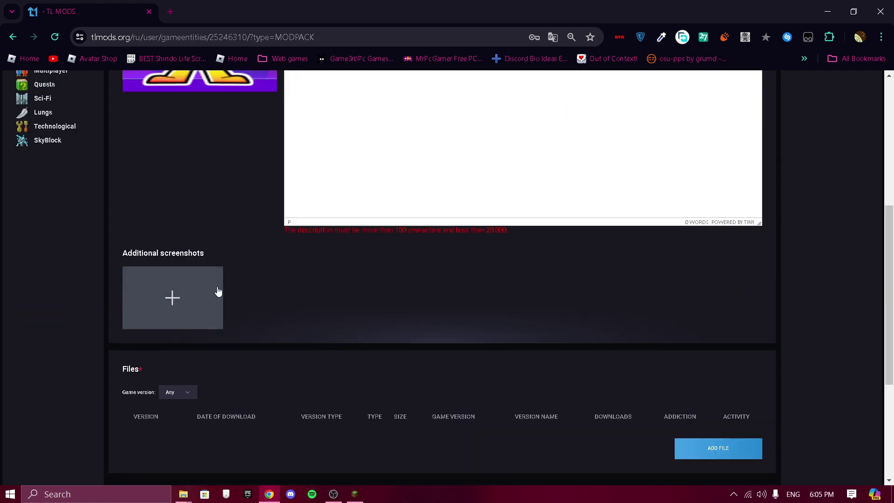
scroll(256, 303, "down", 1)
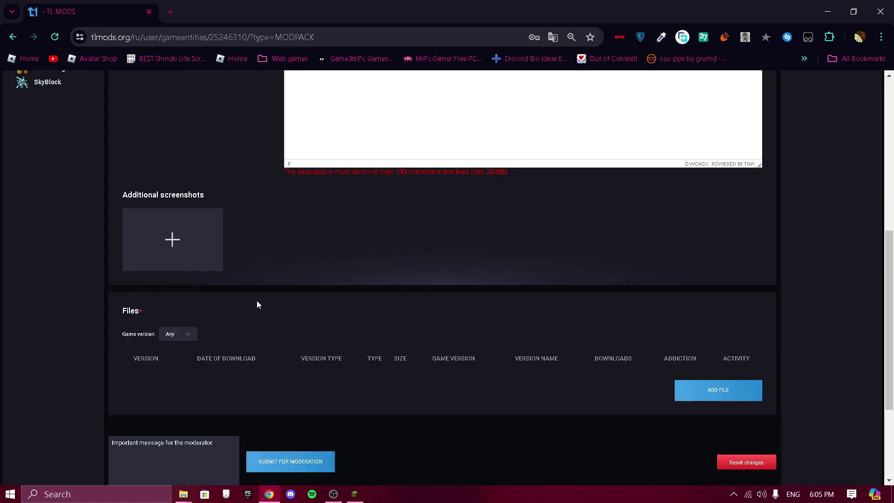
left_click(187, 337)
left_click(703, 383)
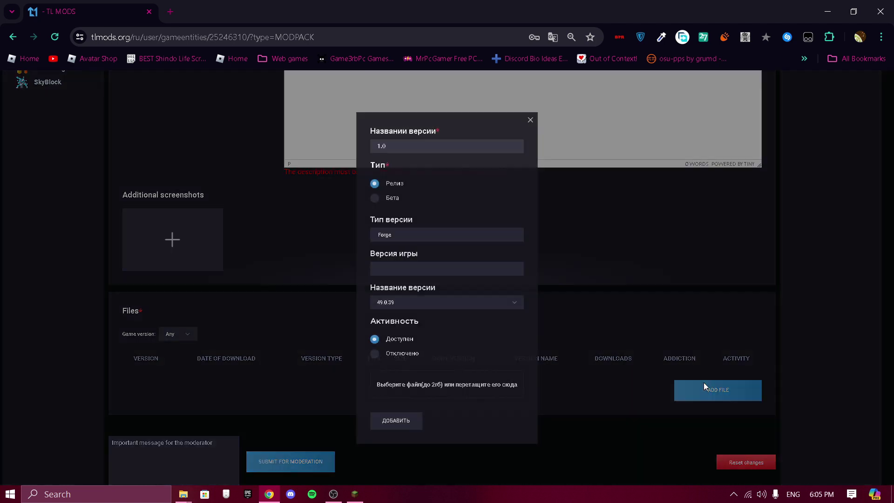
Attach tutorial.zip from the .minecraft\versions\tutorial folder as the upload file
left_click(454, 387)
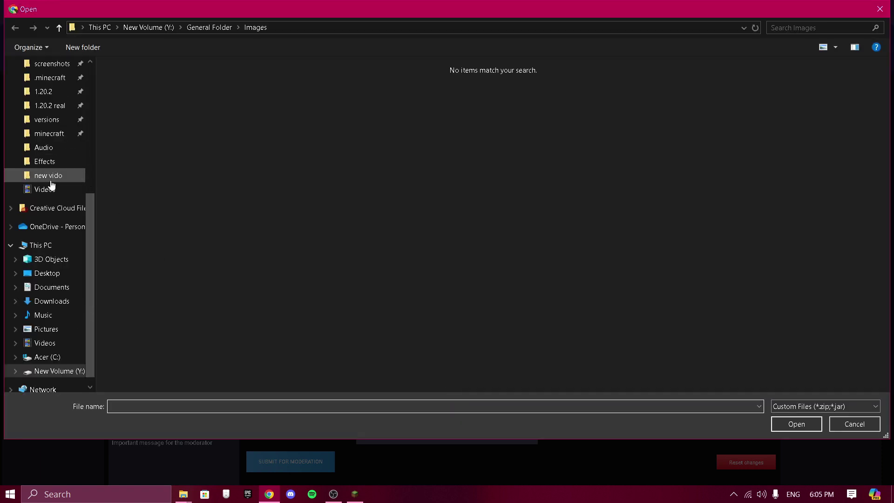
left_click(47, 119)
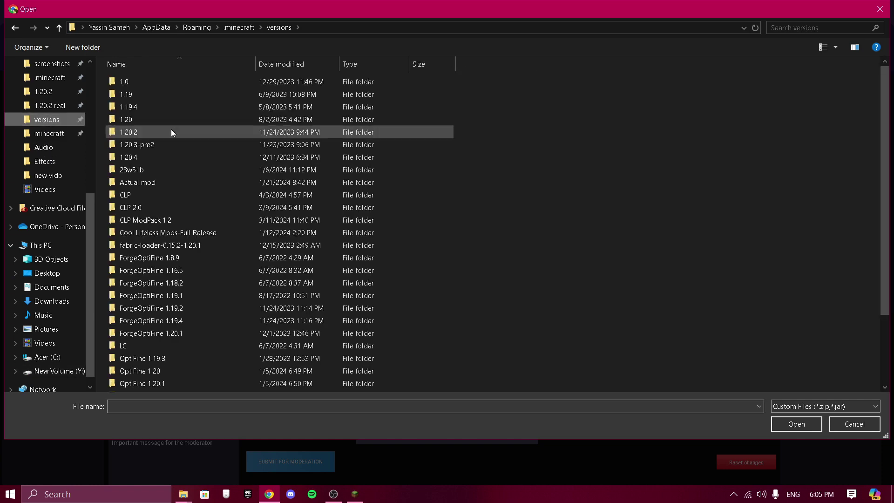
scroll(200, 167, "down", 3)
double_click(138, 359)
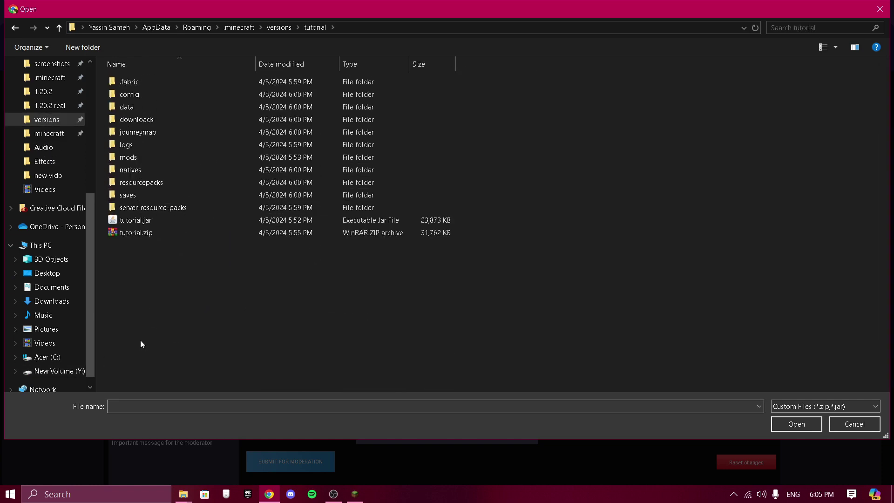
left_click(157, 236)
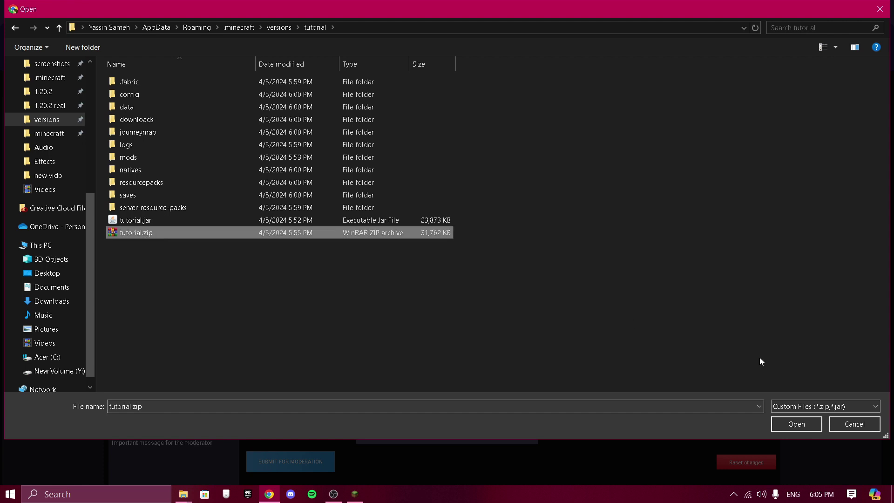
left_click(796, 424)
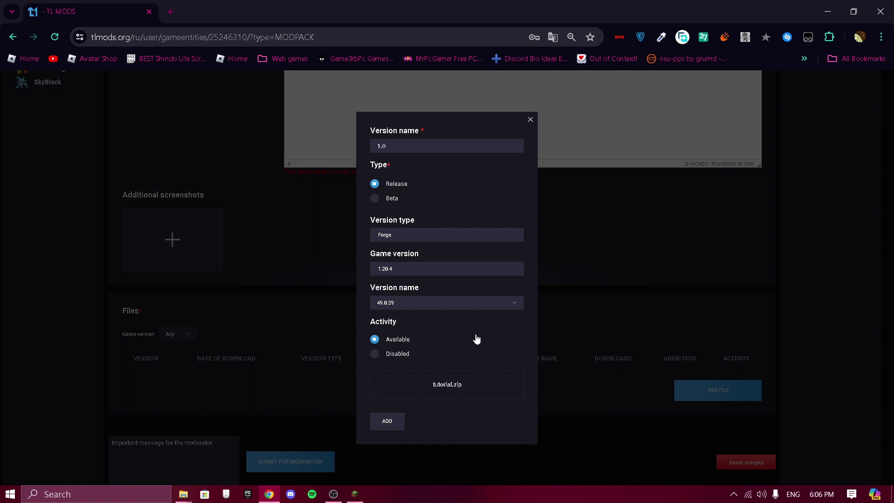
Set the file's version type to Fabric and game version to 1.20.2
left_click(498, 305)
left_click(408, 318)
left_click(428, 236)
left_click(407, 260)
left_click(407, 269)
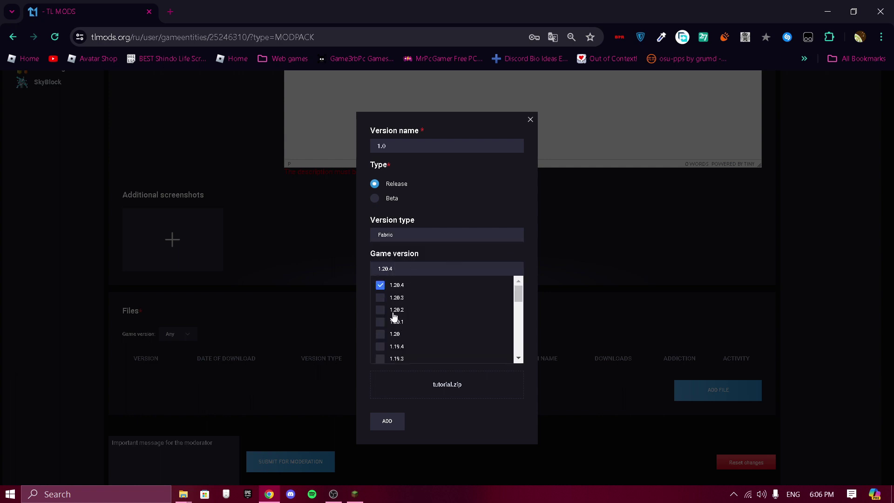
left_click(396, 311)
left_click(433, 269)
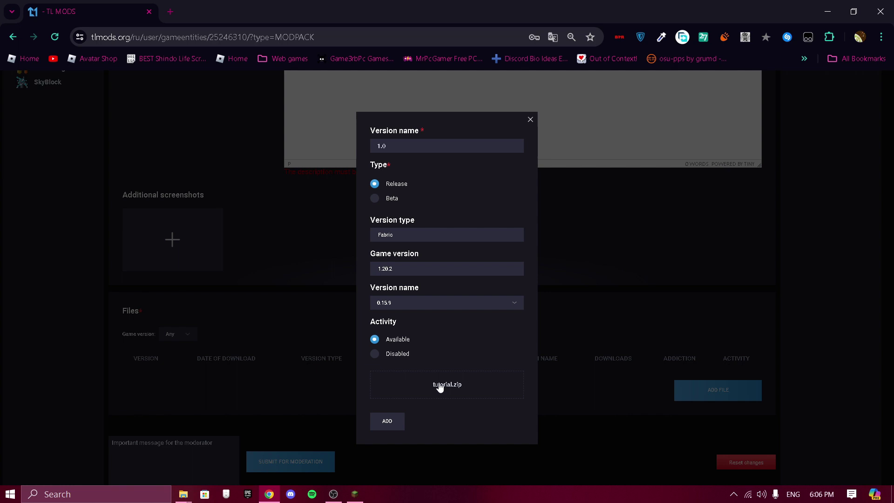
Rename the version from 1.0 to 2.0 and upload the file
left_click(394, 145)
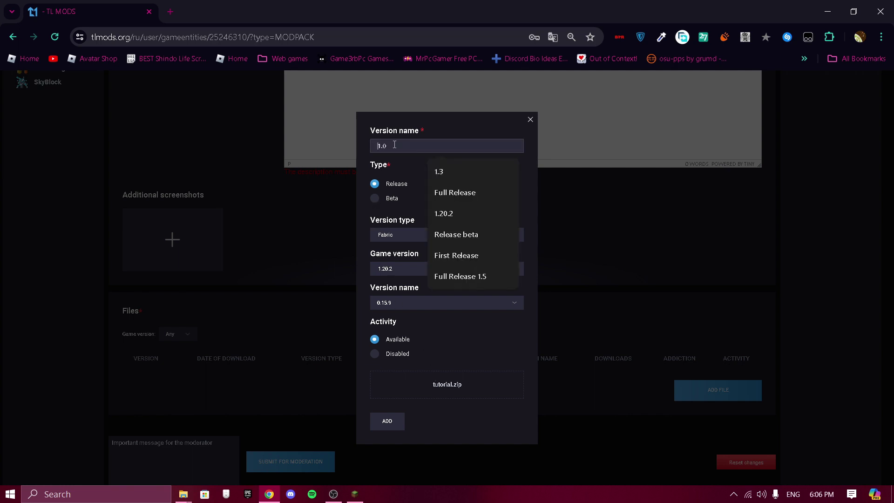
key("BackSpace")
key("BackSpace")
key("BackSpace")
type("2.0")
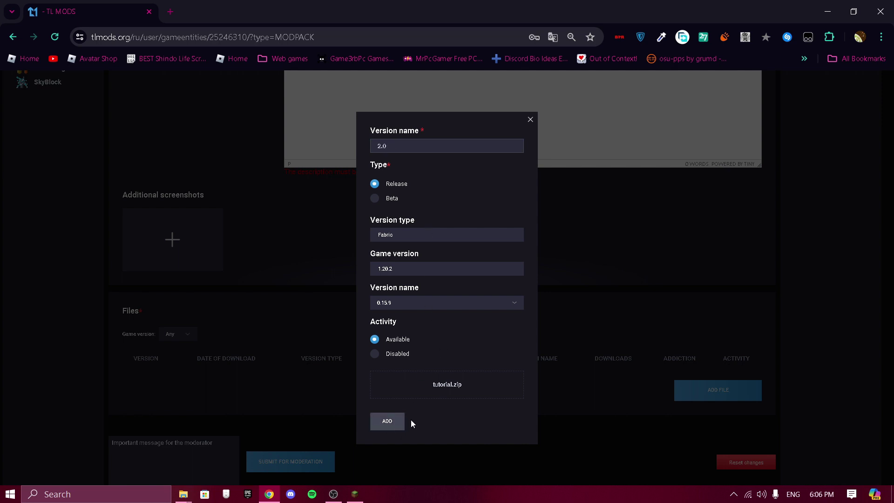
left_click(392, 429)
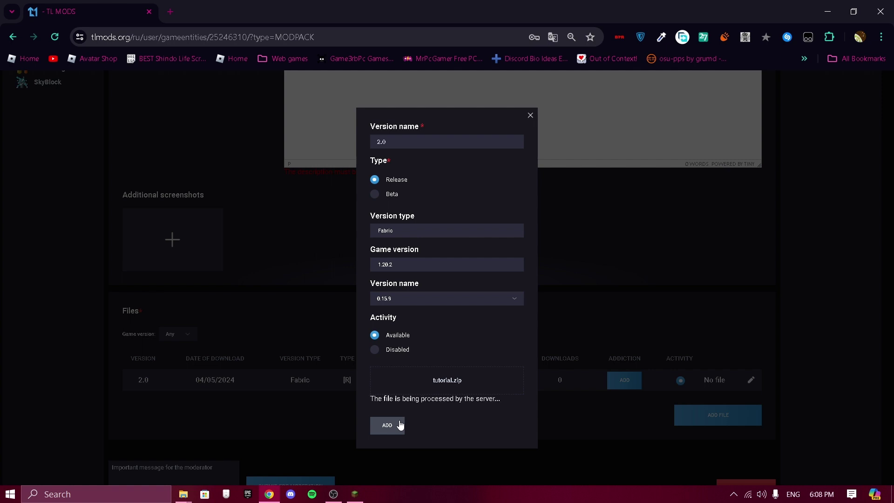
Filter the Files list to game version 1.20.2, showing the 2.0 Fabric file
left_click(400, 425)
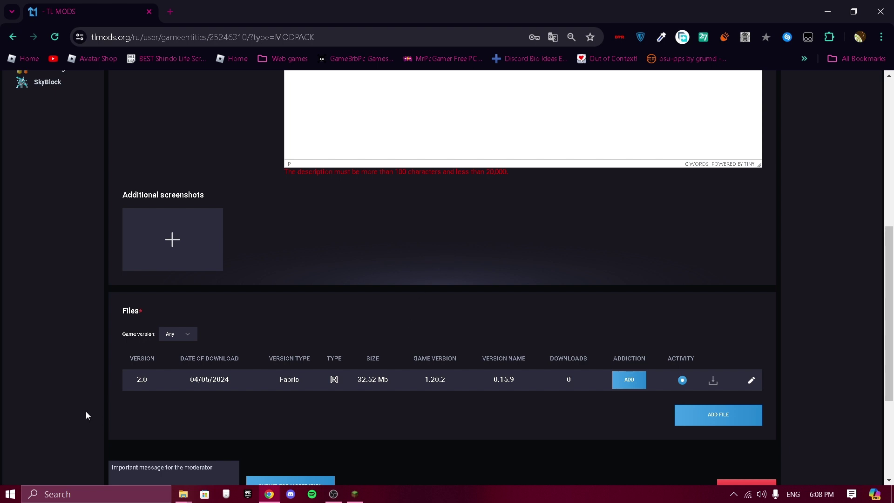
double_click(161, 383)
scroll(291, 313, "down", 1)
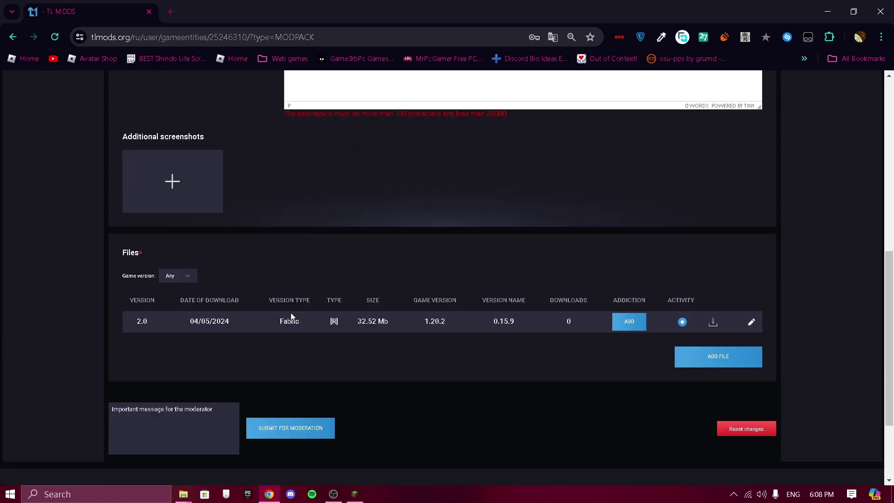
left_click(185, 277)
left_click(169, 304)
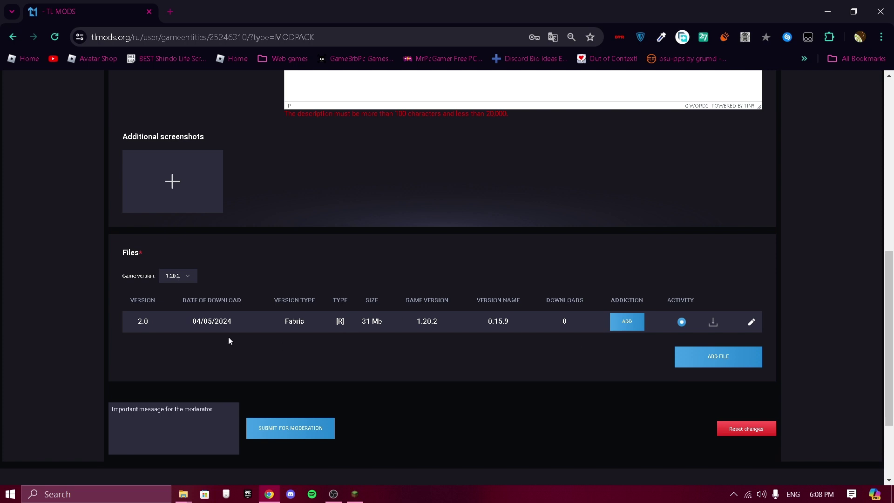
scroll(423, 318, "down", 2)
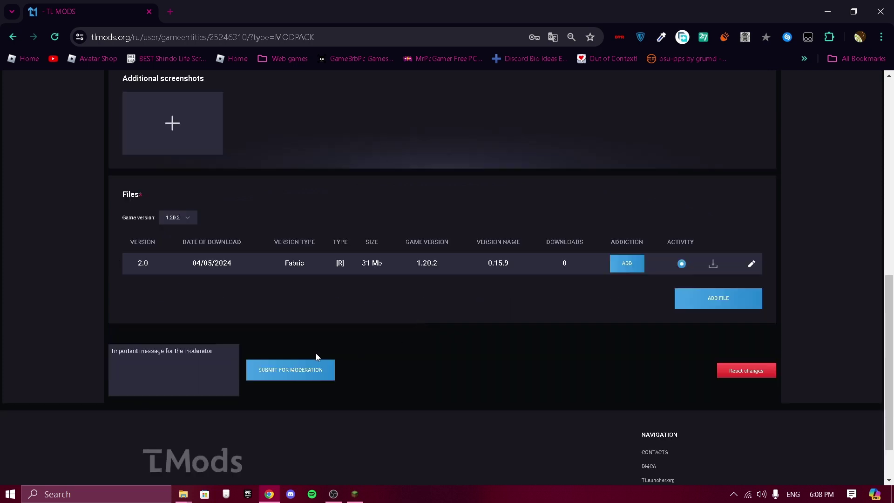
left_click(206, 350)
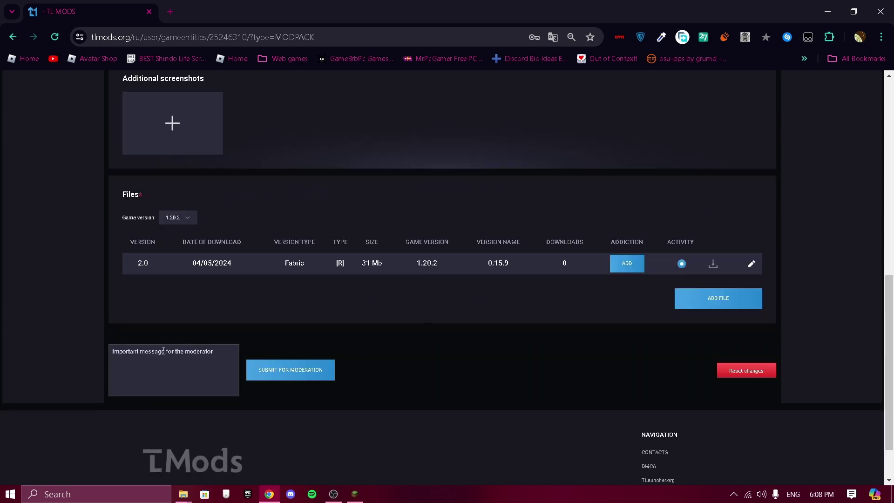
Submit the modpack for moderation twice; it's refused because the description is empty
left_click(300, 379)
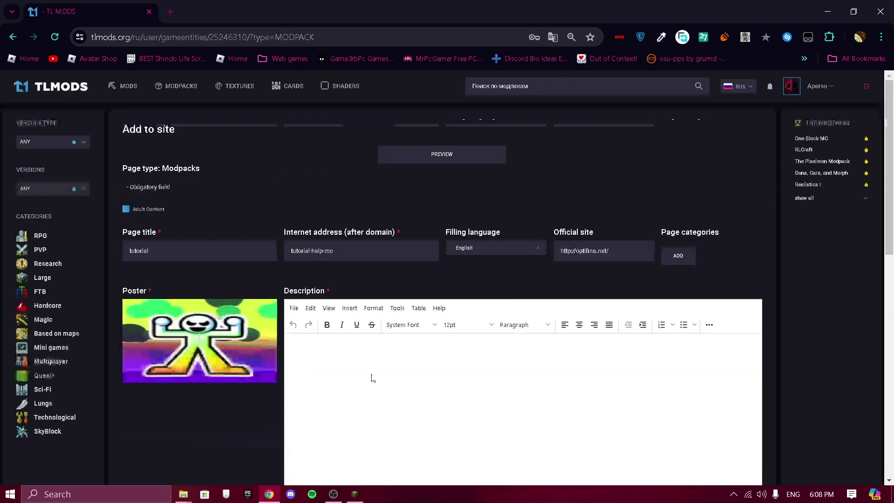
scroll(489, 312, "up", 3)
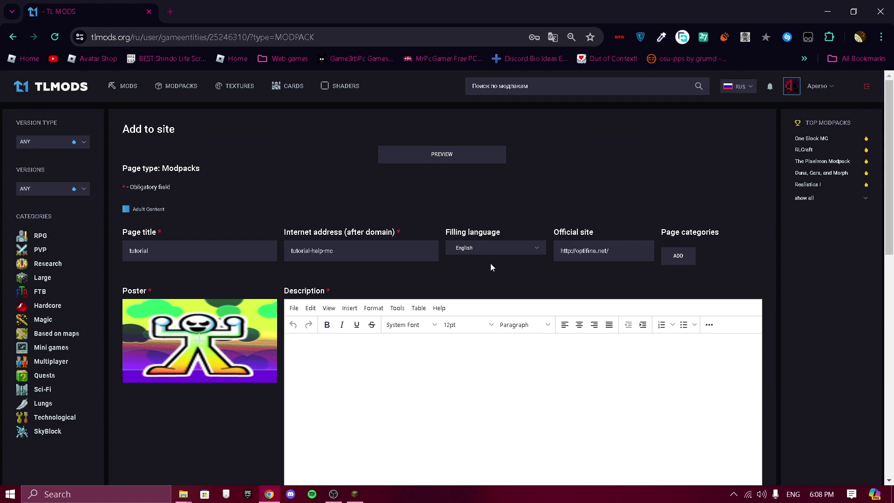
scroll(489, 265, "down", 10)
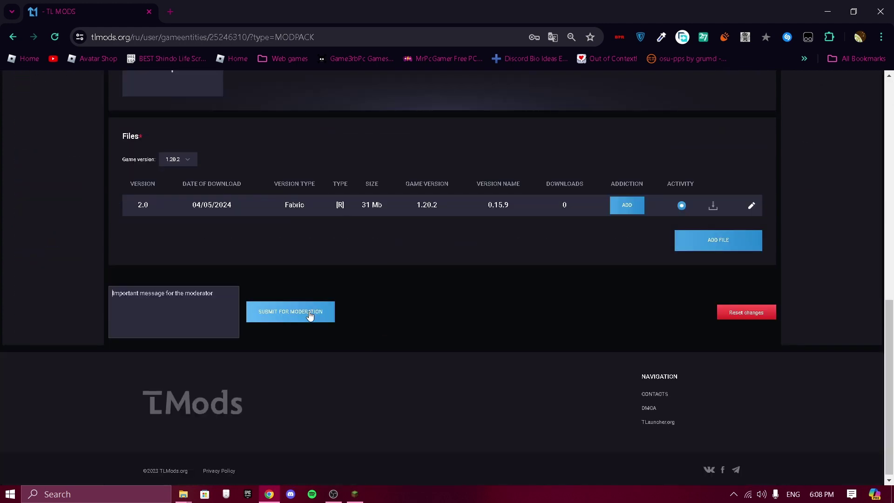
left_click(310, 315)
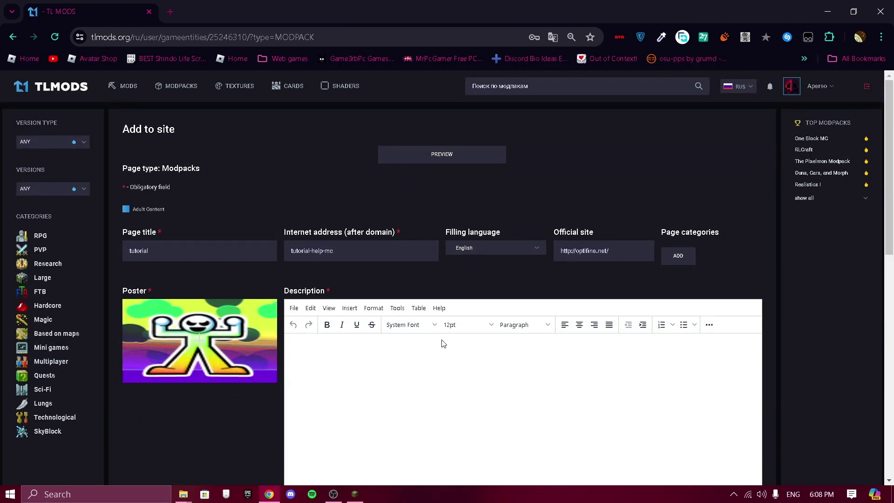